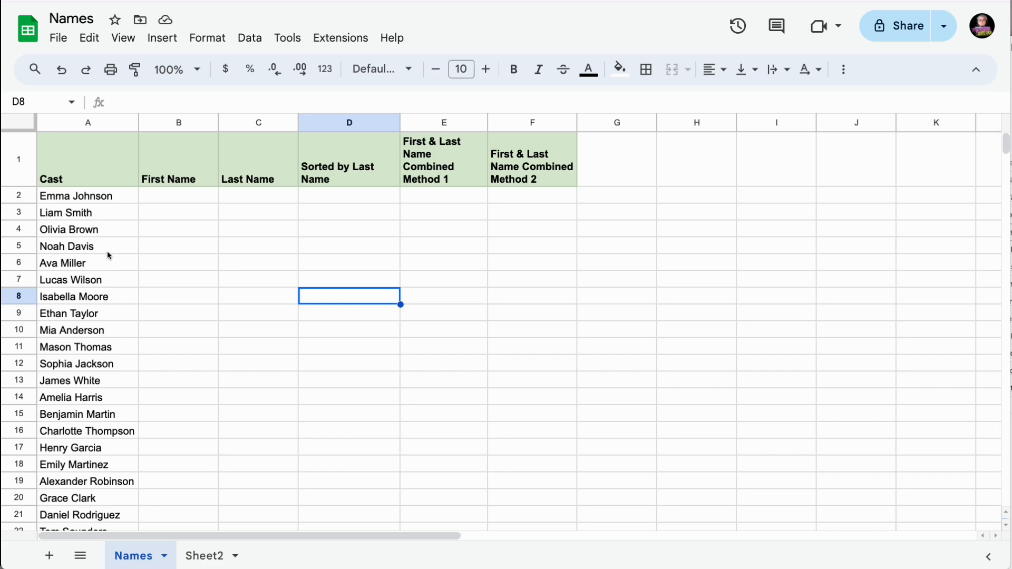
{"action": "double_click", "coordinate": [178, 196]}
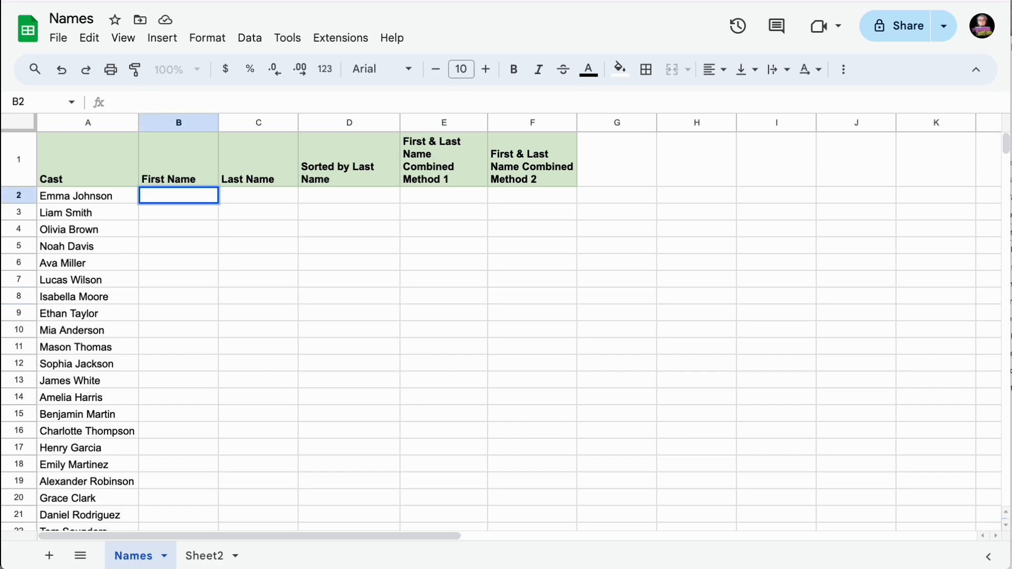
{"action": "type", "text": "=sp"}
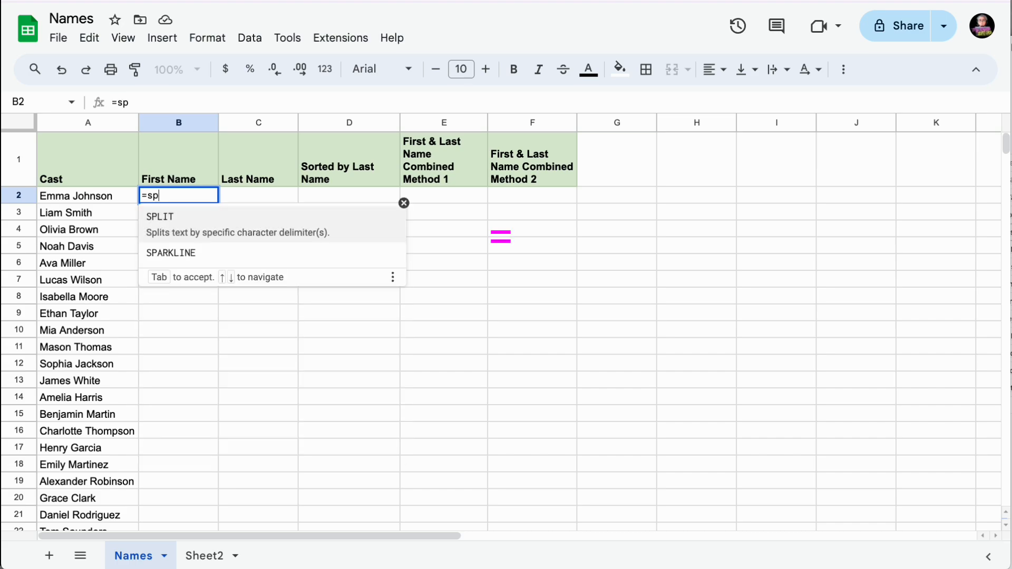
{"action": "type", "text": "li"}
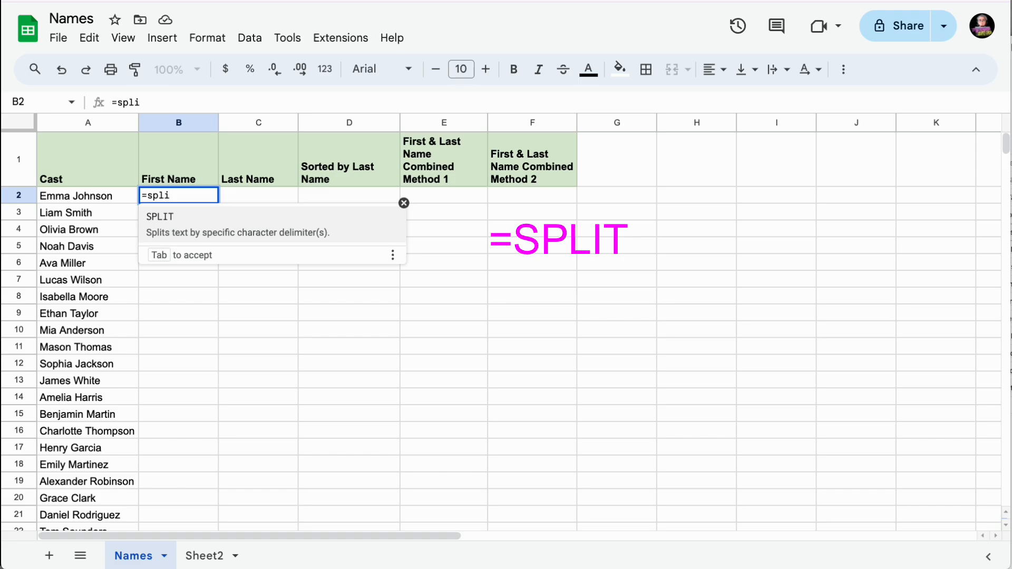
{"action": "key", "text": "Tab"}
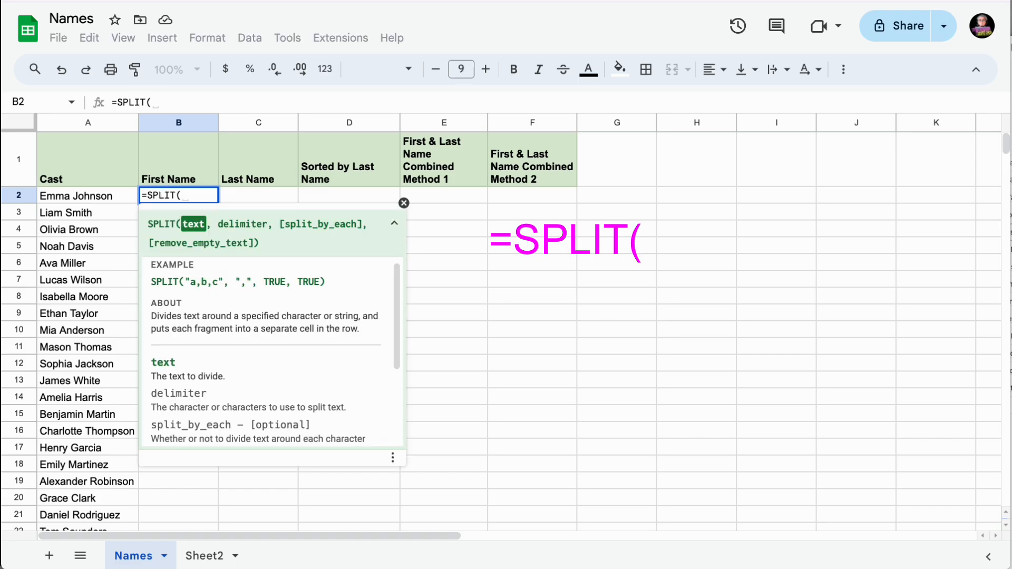
{"action": "left_click", "coordinate": [85, 199]}
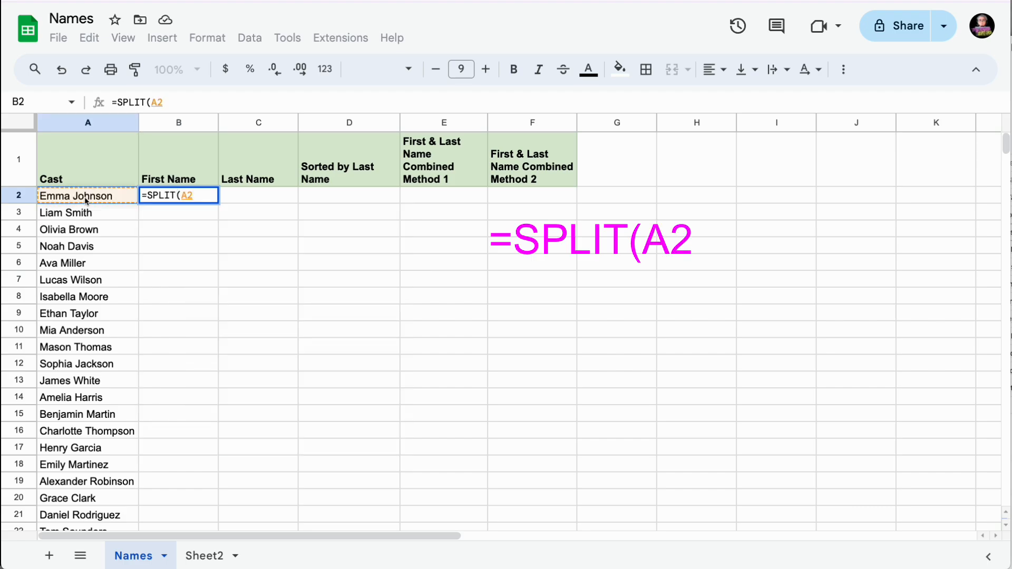
{"action": "type", "text": ","}
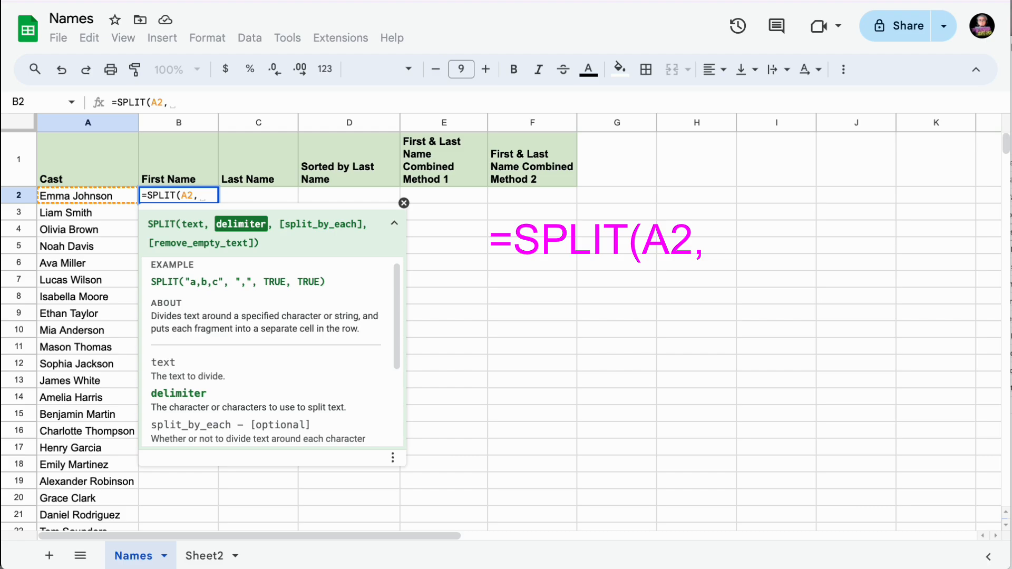
{"action": "type", "text": "\""}
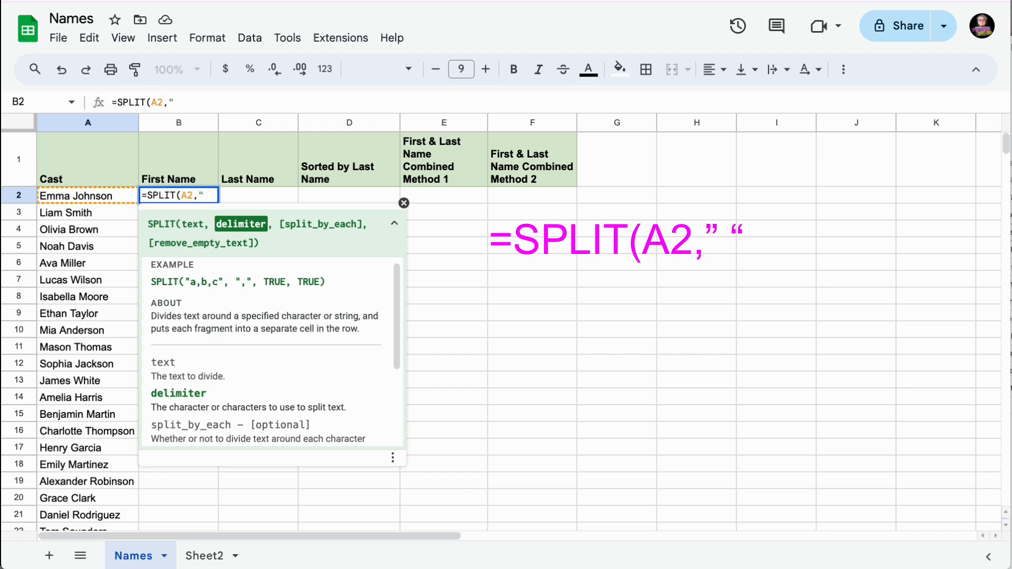
{"action": "type", "text": " \")"}
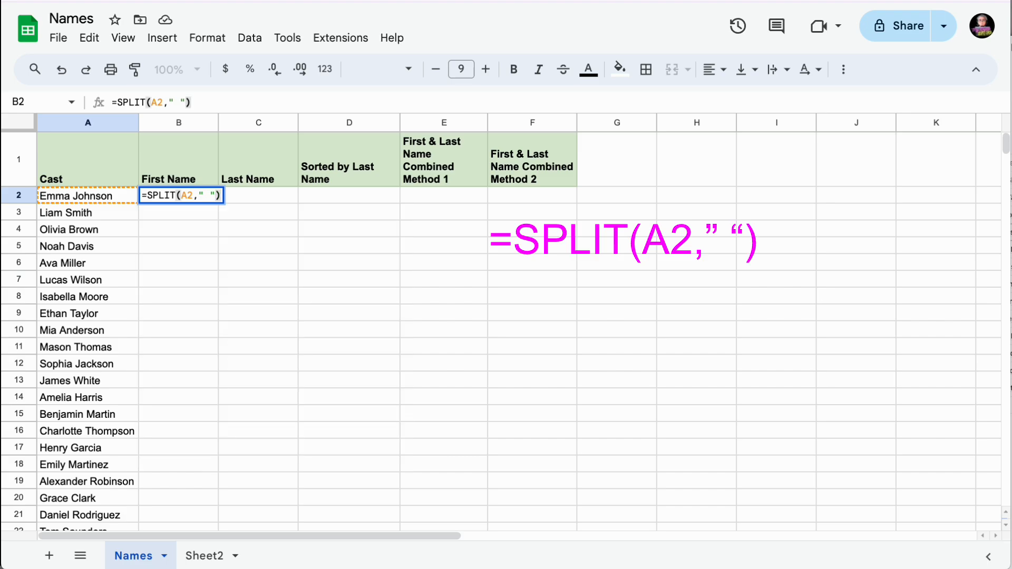
{"action": "key", "text": "Return"}
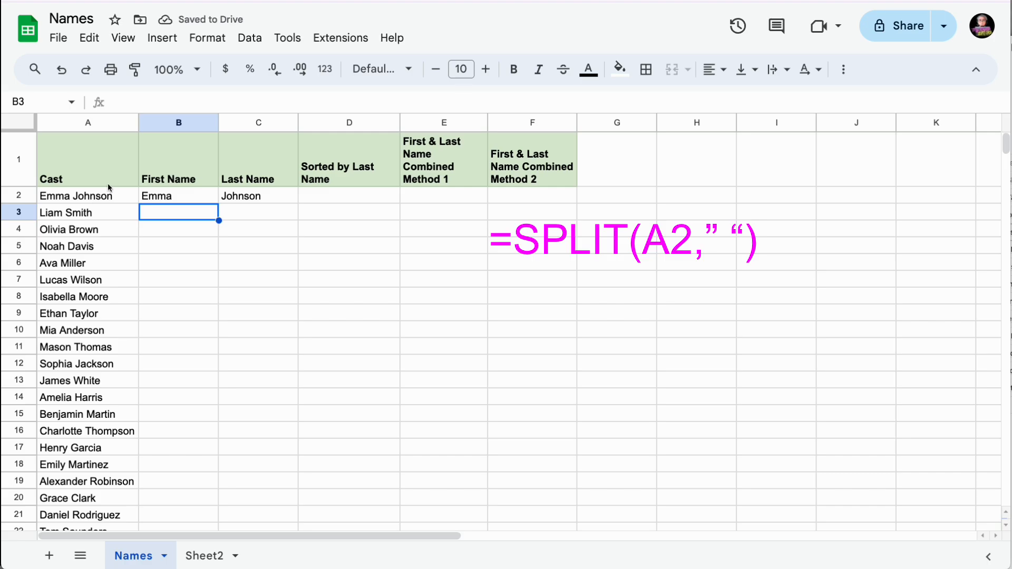
Fill B2's SPLIT formula down to row 22, then select the cast table A1:C22.
{"action": "left_click", "coordinate": [177, 197]}
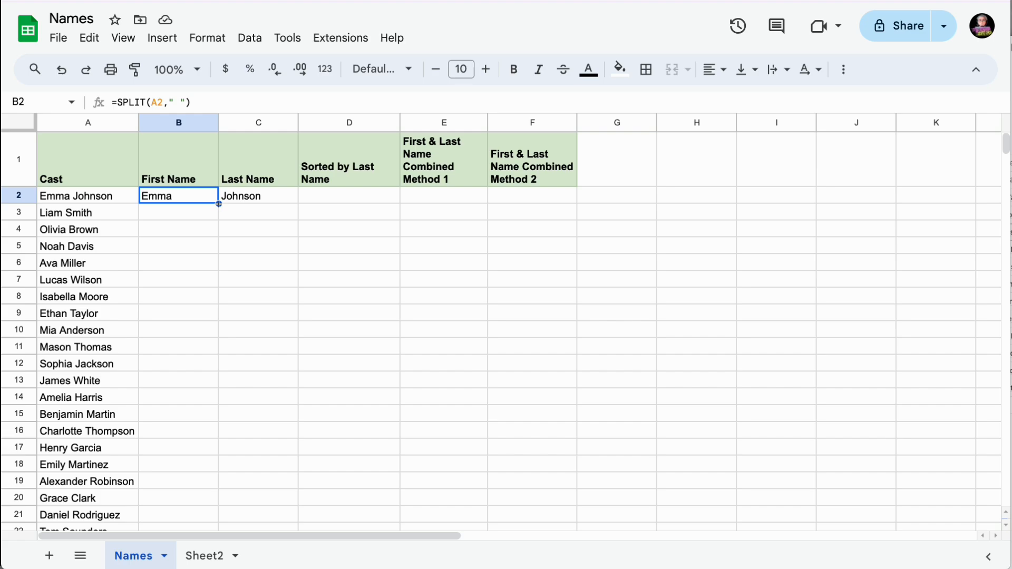
{"action": "left_click_drag", "start_coordinate": [220, 205], "coordinate": [203, 291]}
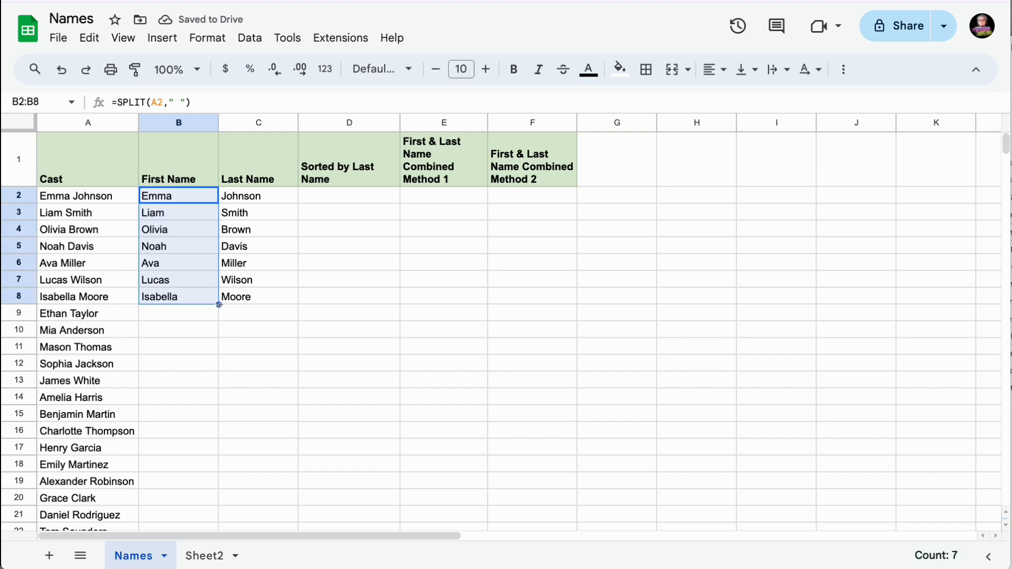
{"action": "double_click", "coordinate": [219, 304]}
{"action": "scroll", "coordinate": [197, 388], "scroll_direction": "down", "scroll_amount": 3}
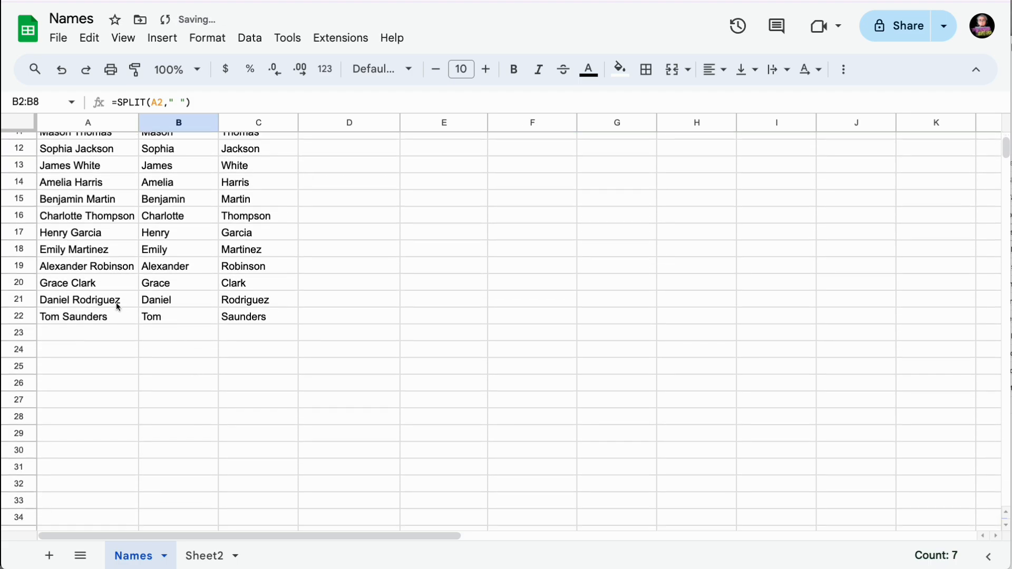
{"action": "scroll", "coordinate": [185, 322], "scroll_direction": "up", "scroll_amount": 4}
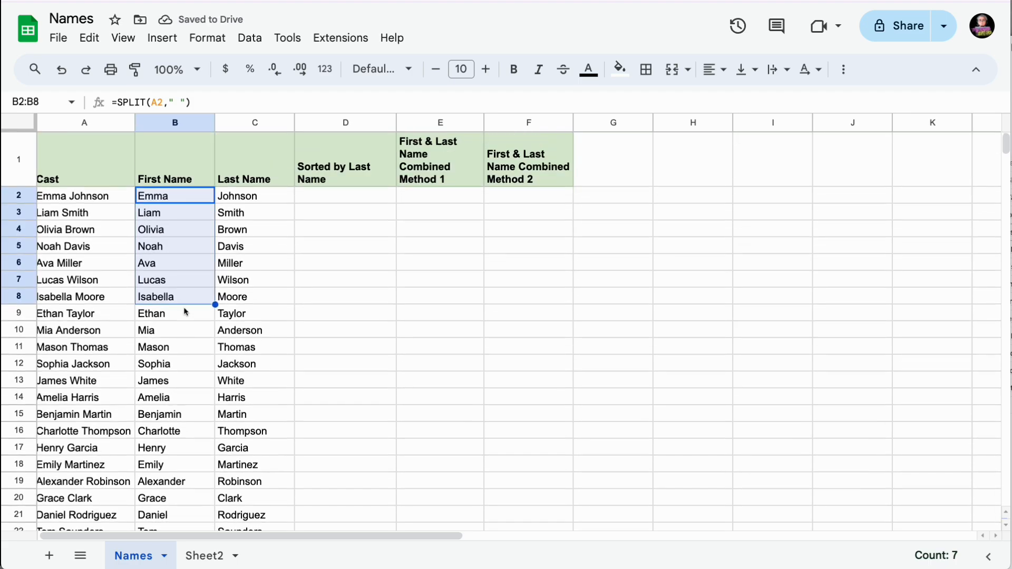
{"action": "left_click", "coordinate": [242, 243]}
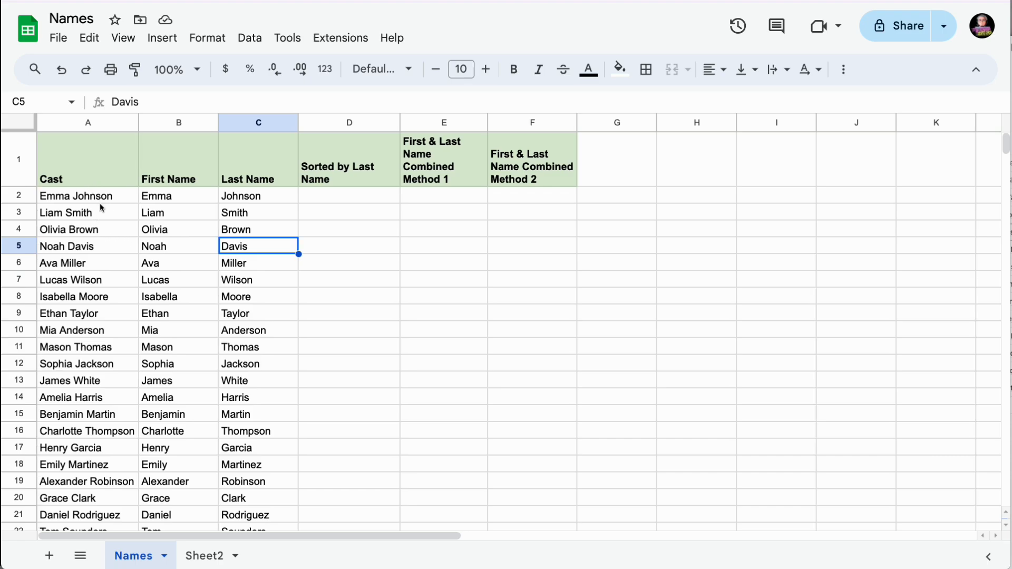
{"action": "left_click_drag", "start_coordinate": [77, 172], "coordinate": [246, 445]}
{"action": "scroll", "coordinate": [212, 304], "scroll_direction": "up", "scroll_amount": 2}
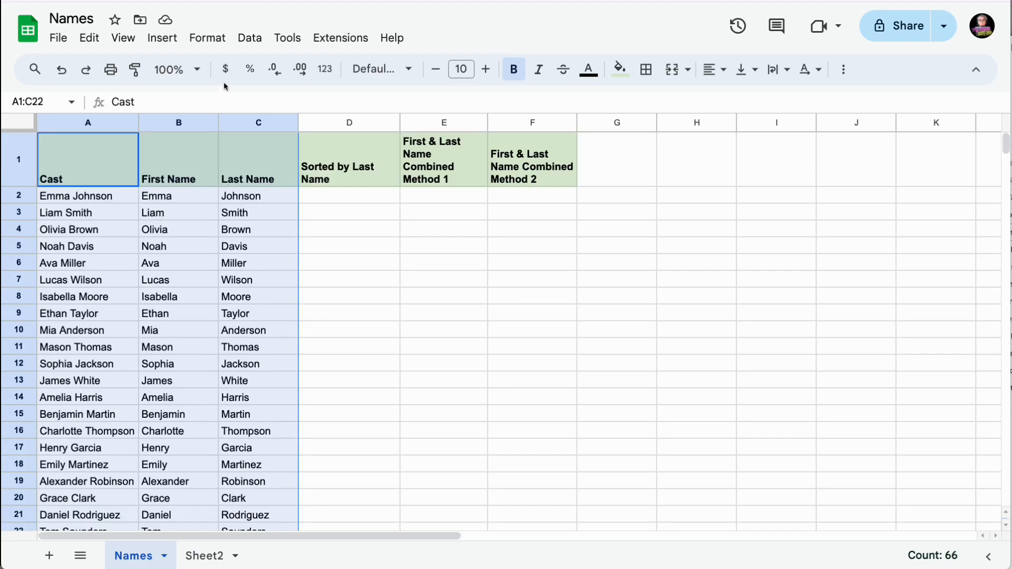
Sort the range by Last Name A to Z, with the header row option checked.
{"action": "left_click", "coordinate": [251, 39]}
{"action": "mouse_move", "coordinate": [273, 94]}
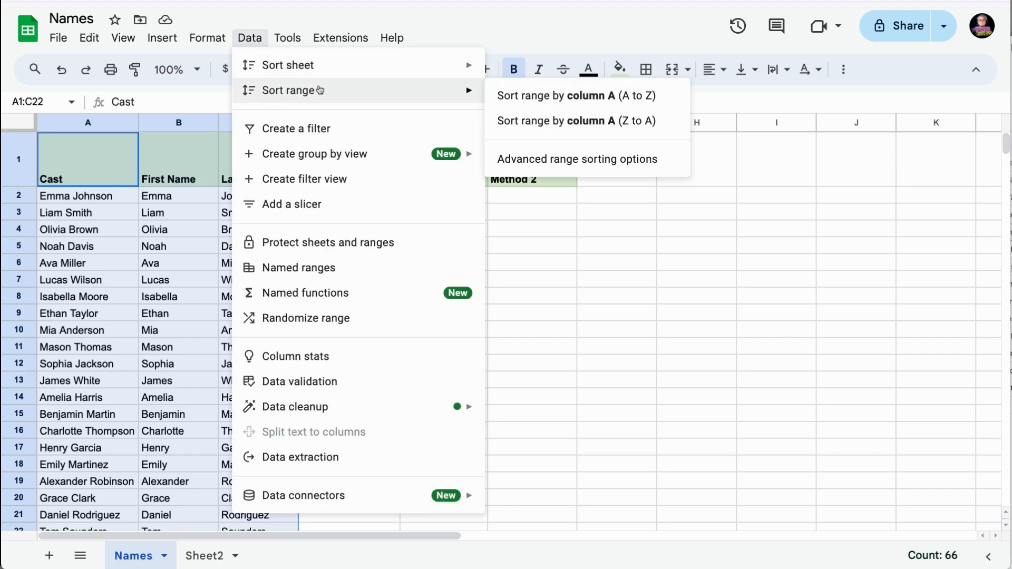
{"action": "left_click", "coordinate": [561, 159]}
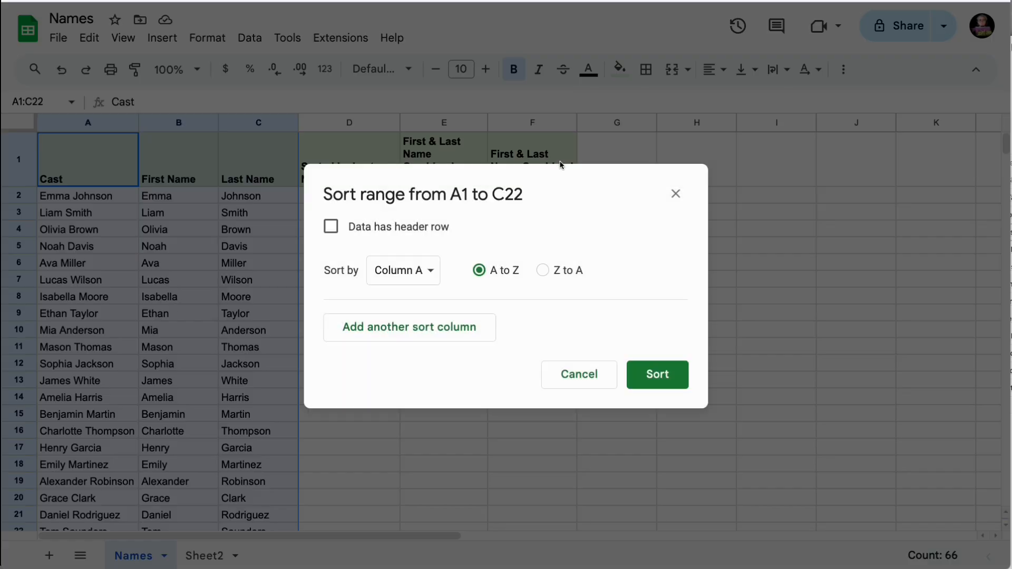
{"action": "left_click", "coordinate": [334, 228]}
{"action": "left_click", "coordinate": [409, 271]}
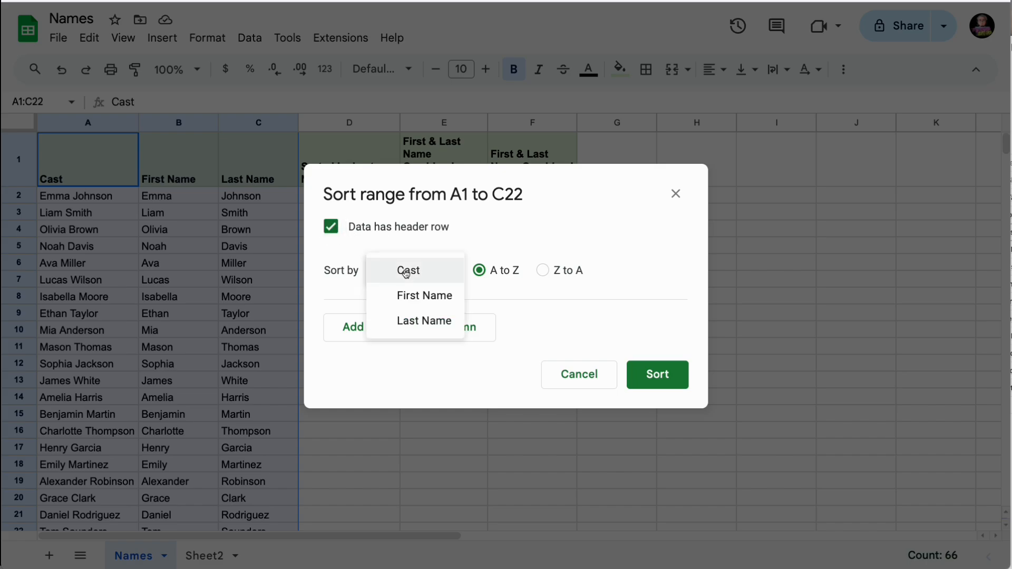
{"action": "left_click", "coordinate": [429, 320]}
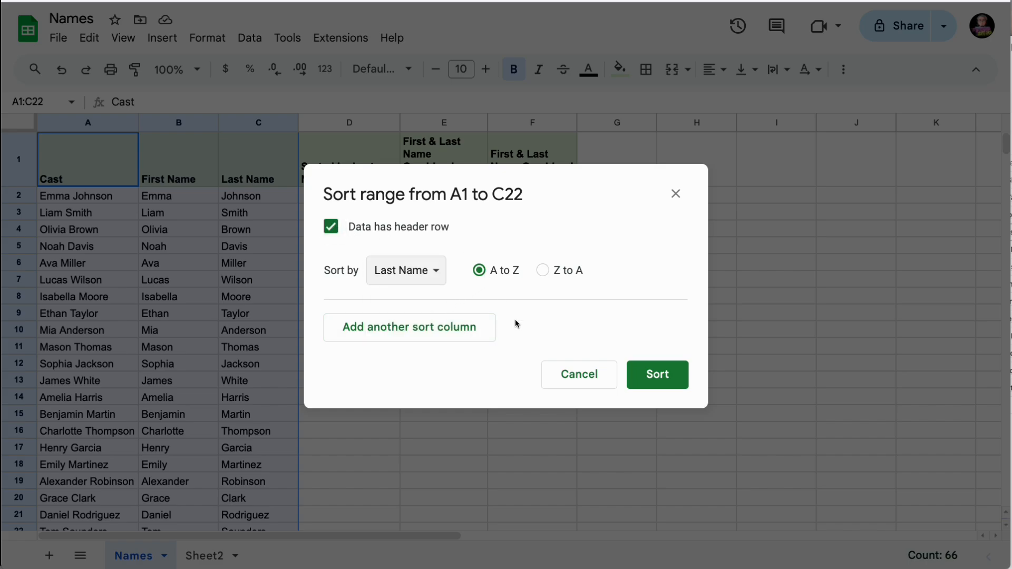
{"action": "left_click", "coordinate": [658, 374]}
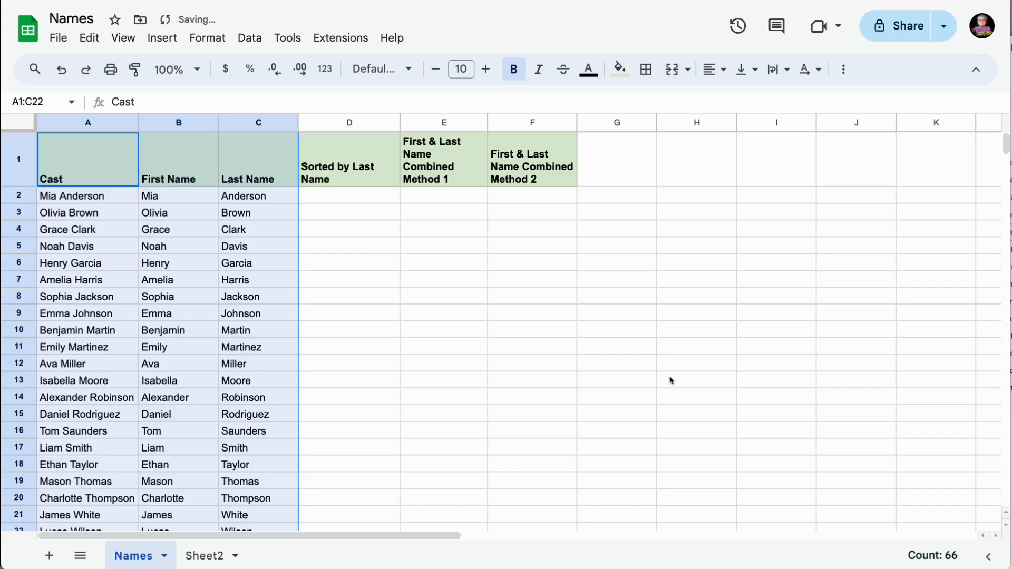
{"action": "left_click", "coordinate": [255, 318]}
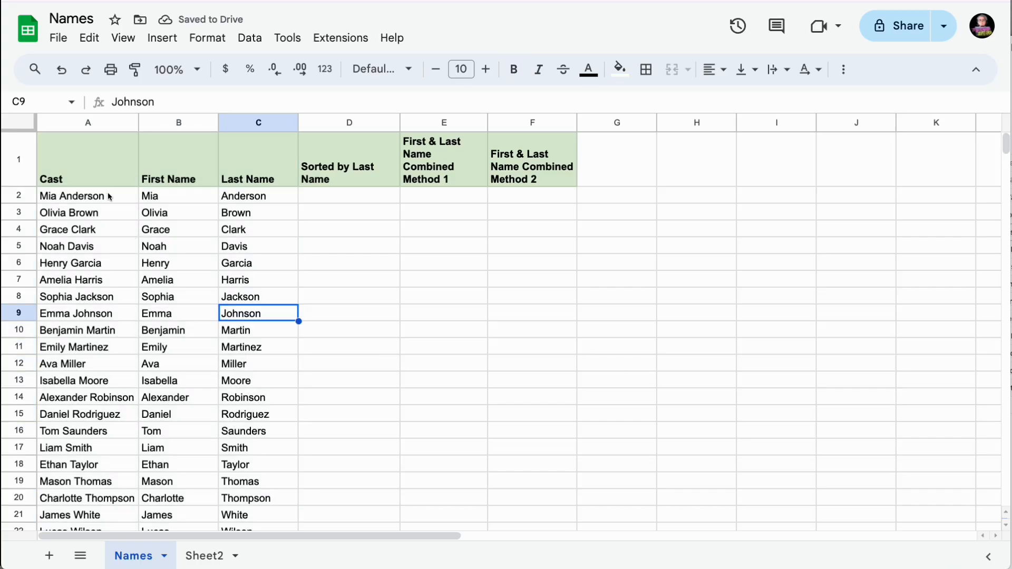
{"action": "left_click_drag", "start_coordinate": [113, 196], "coordinate": [102, 357]}
Open B2's =SPLIT(A2:A," ") formula for editing and close its help popup.
{"action": "scroll", "coordinate": [103, 316], "scroll_direction": "up", "scroll_amount": 2}
{"action": "scroll", "coordinate": [103, 309], "scroll_direction": "up", "scroll_amount": 3}
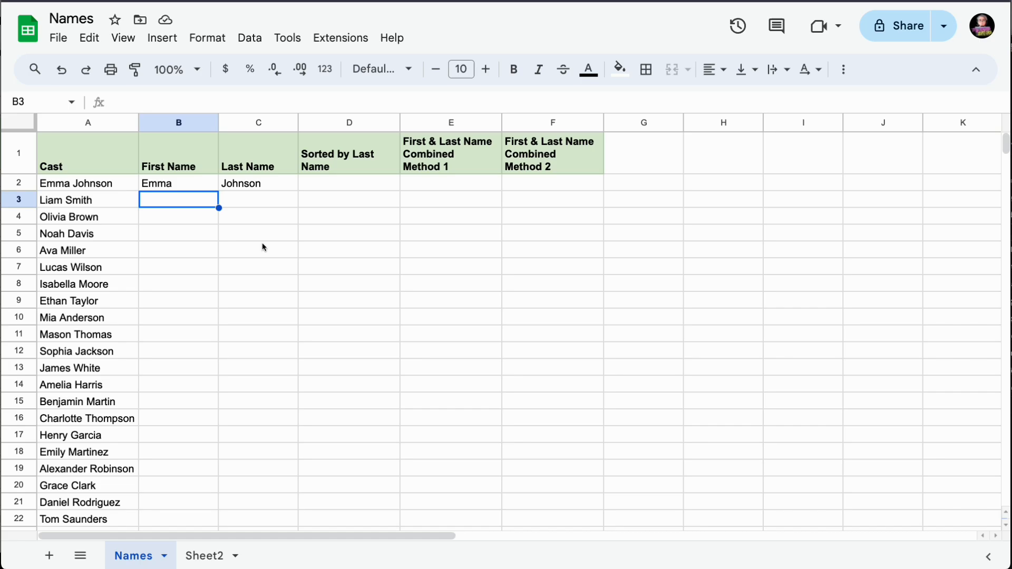
{"action": "double_click", "coordinate": [183, 185]}
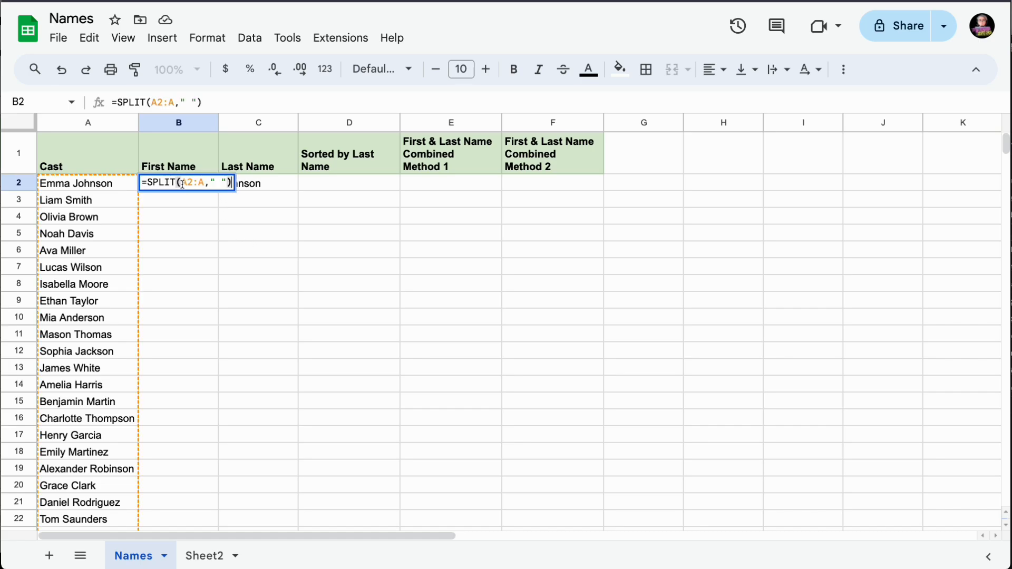
{"action": "left_click", "coordinate": [203, 183]}
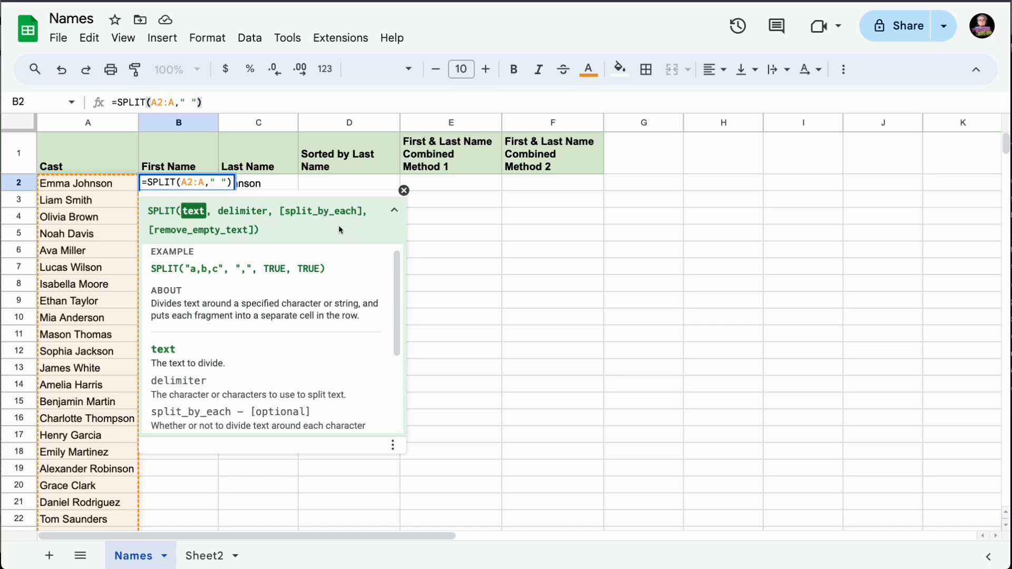
{"action": "left_click", "coordinate": [396, 212]}
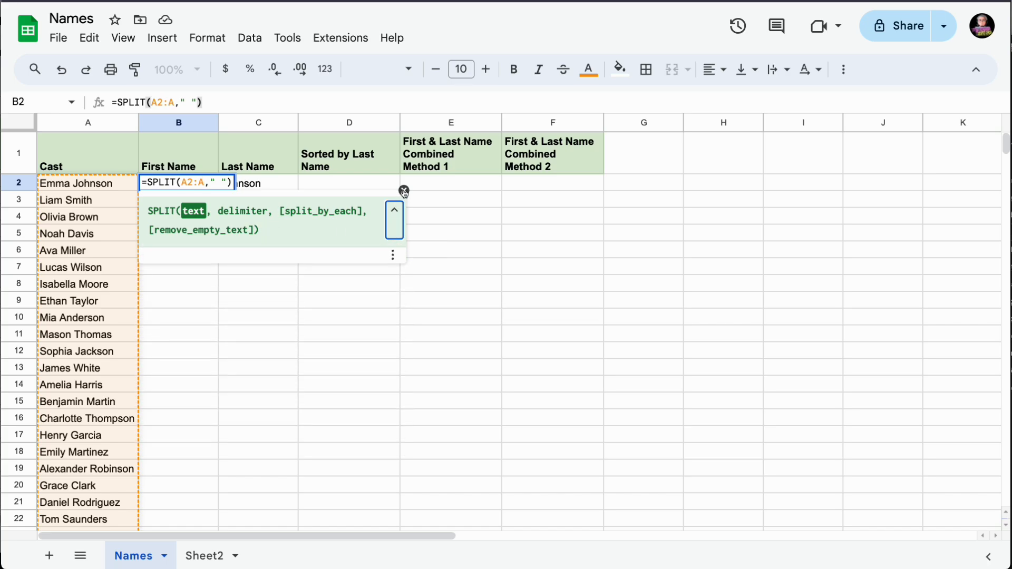
{"action": "left_click", "coordinate": [404, 190]}
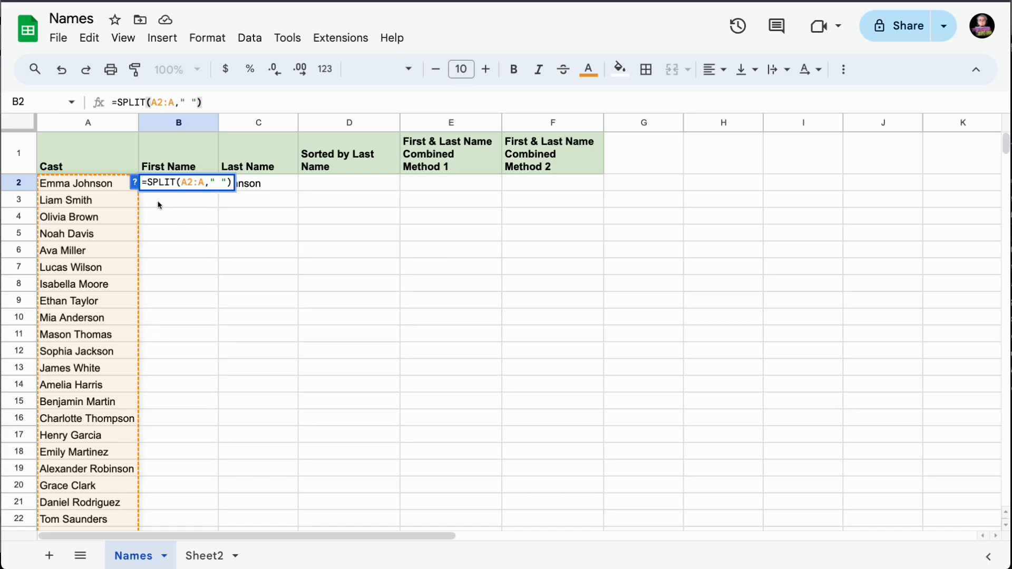
Re-enable formula help, then expand and collapse the full SPLIT help details.
{"action": "left_click", "coordinate": [135, 183]}
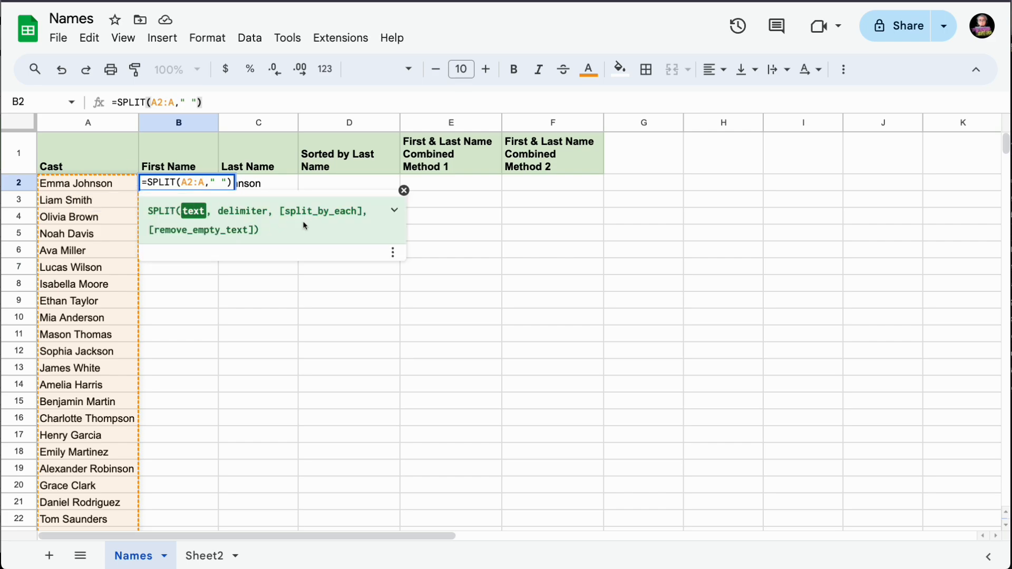
{"action": "left_click", "coordinate": [396, 213]}
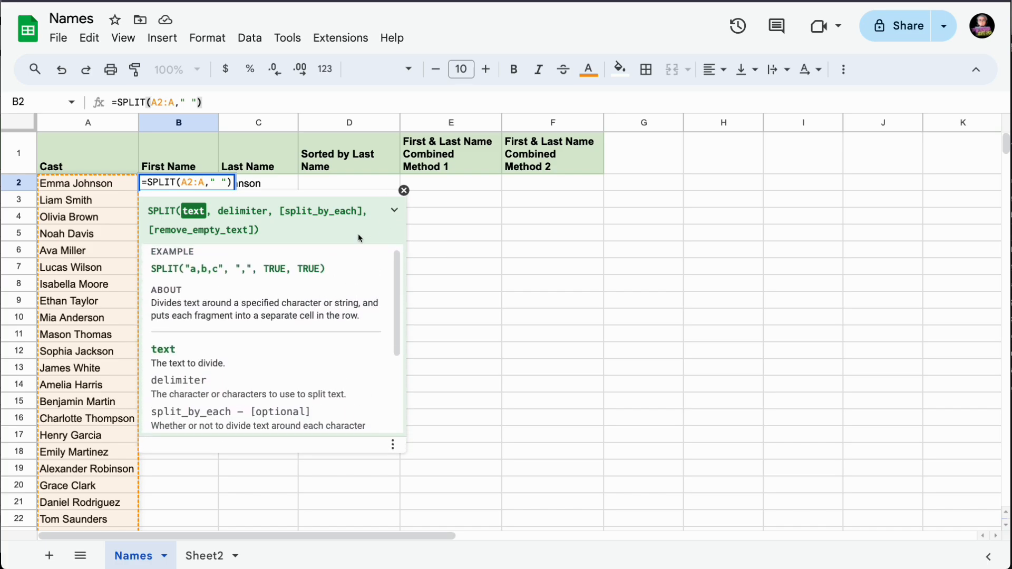
{"action": "scroll", "coordinate": [297, 336], "scroll_direction": "down", "scroll_amount": 5}
{"action": "scroll", "coordinate": [297, 337], "scroll_direction": "up", "scroll_amount": 5}
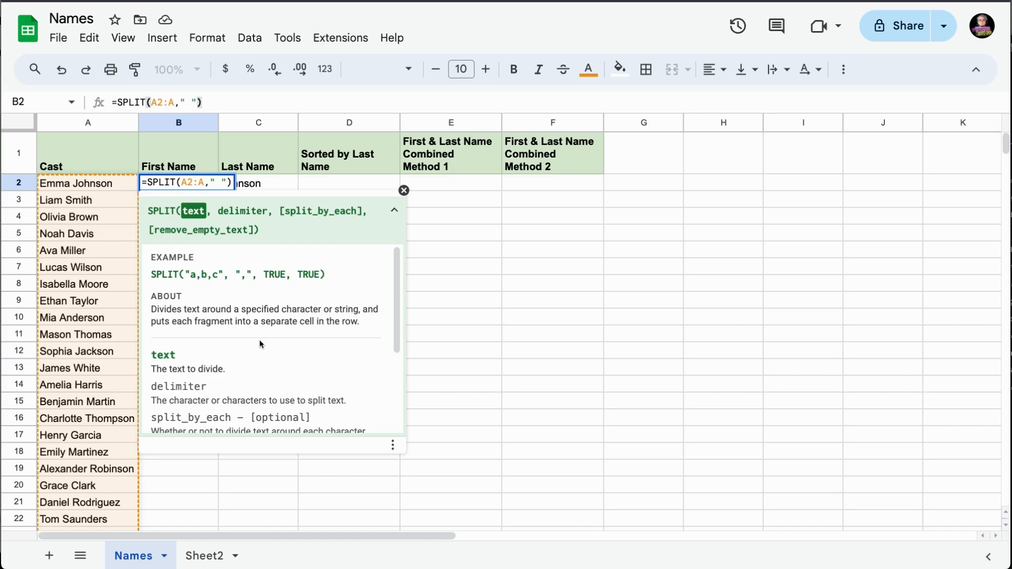
{"action": "left_click", "coordinate": [394, 210]}
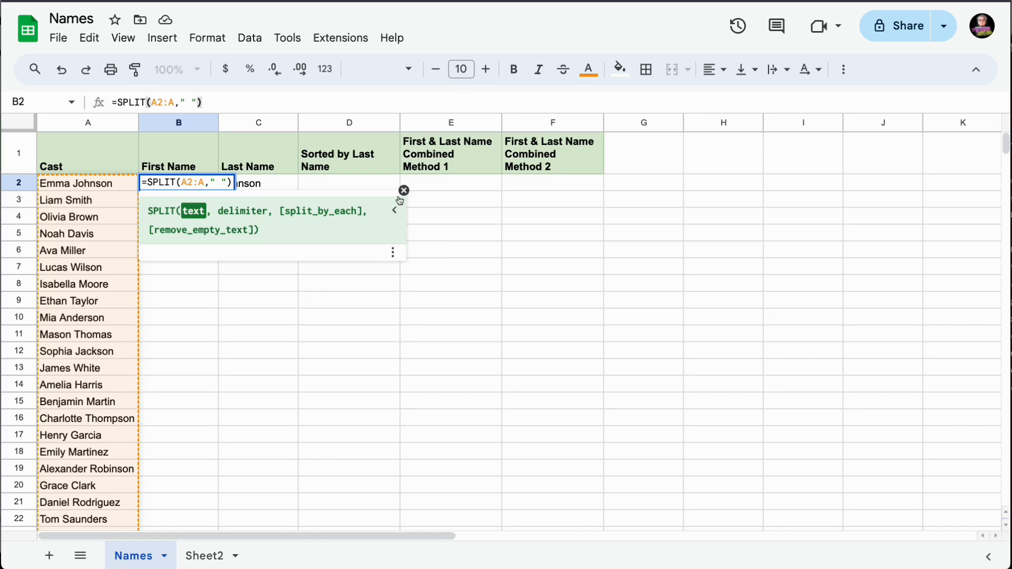
{"action": "left_click", "coordinate": [404, 191]}
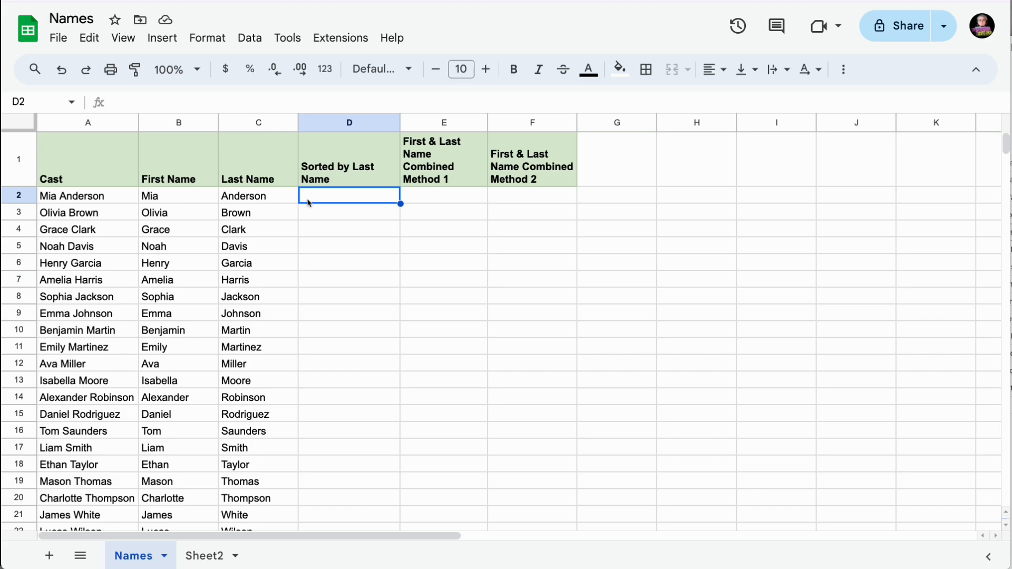
Undo the sort to restore the original row order, then select D2.
{"action": "key", "text": "ctrl+z"}
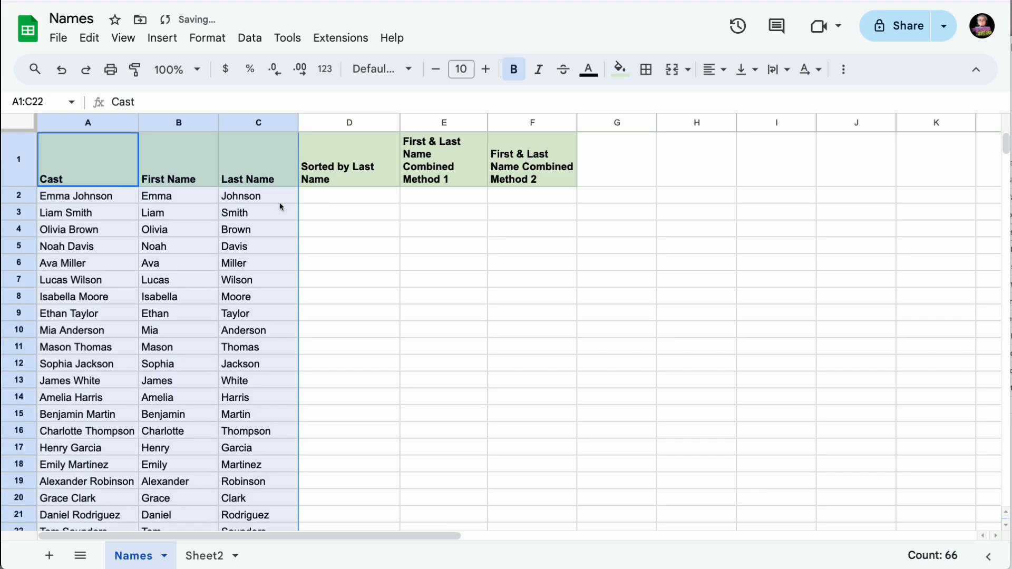
{"action": "left_click", "coordinate": [198, 215]}
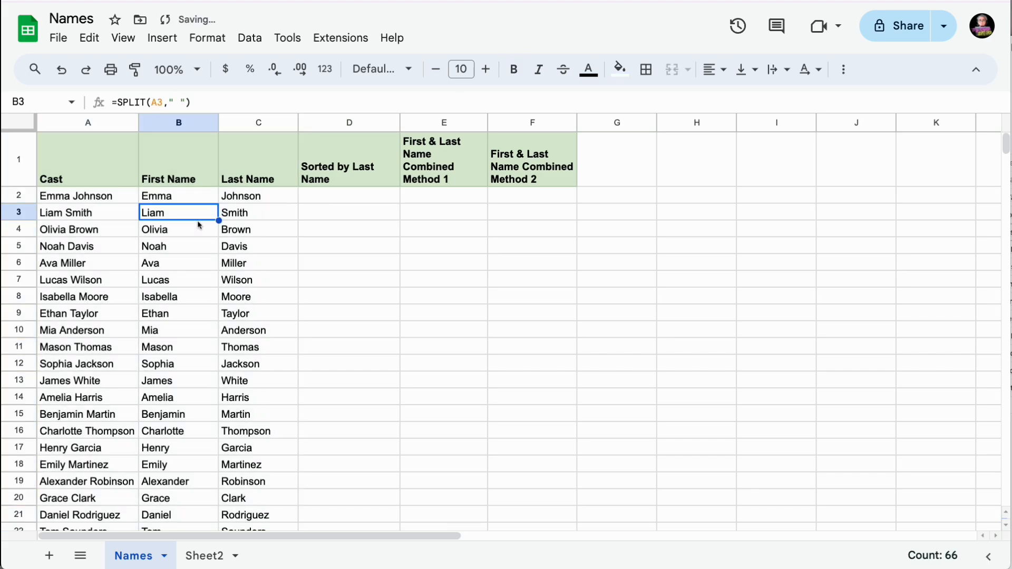
{"action": "left_click", "coordinate": [321, 196]}
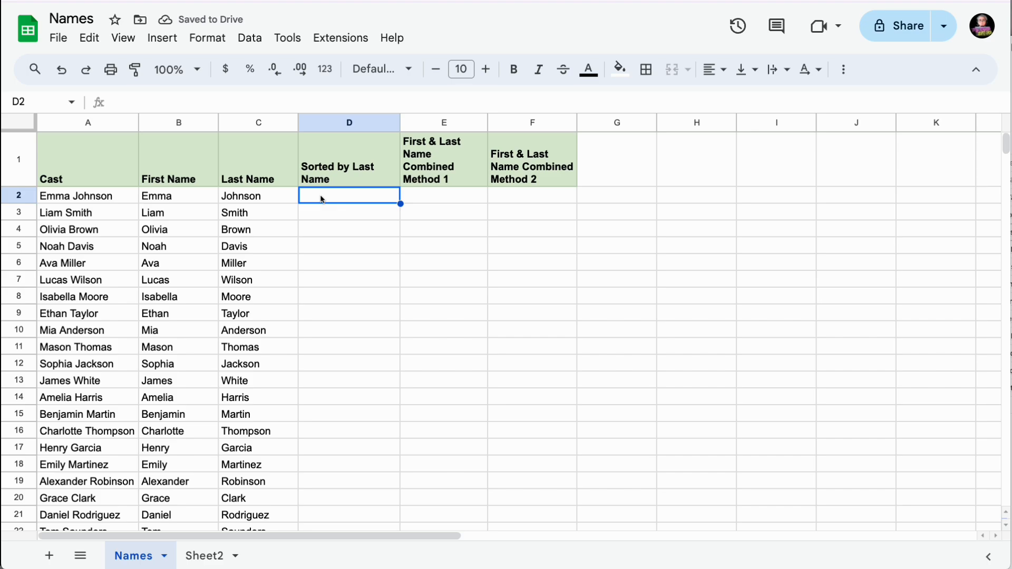
Enter =SORT(A2:C22,3,True) in D2 to list the cast sorted by last name.
{"action": "type", "text": "=sor"}
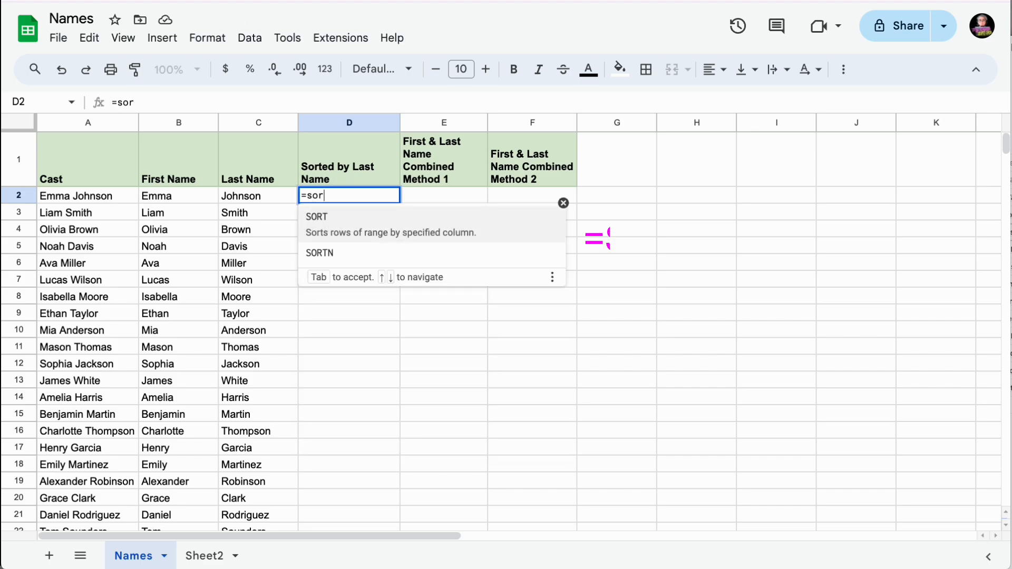
{"action": "type", "text": "t"}
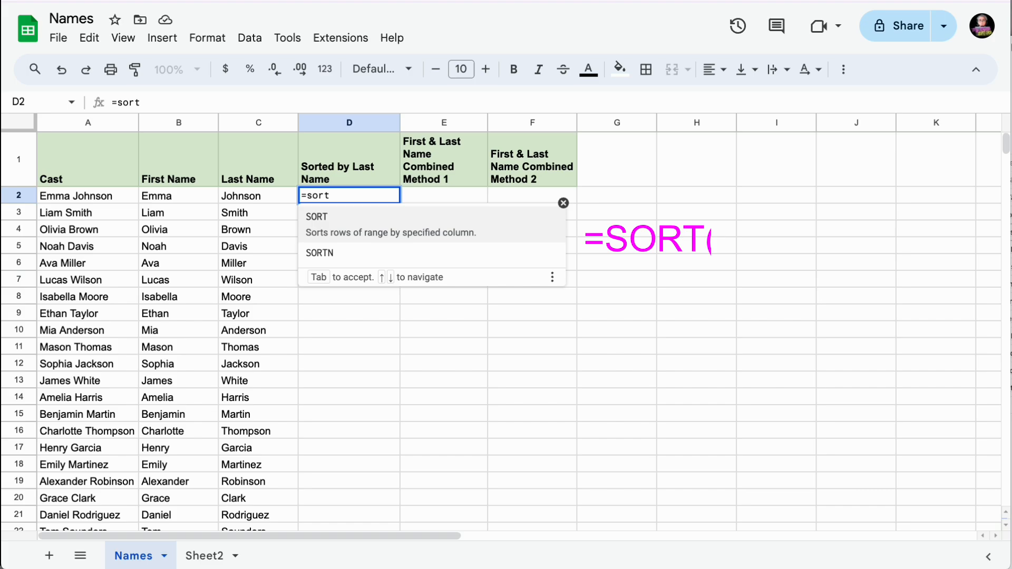
{"action": "key", "text": "Tab"}
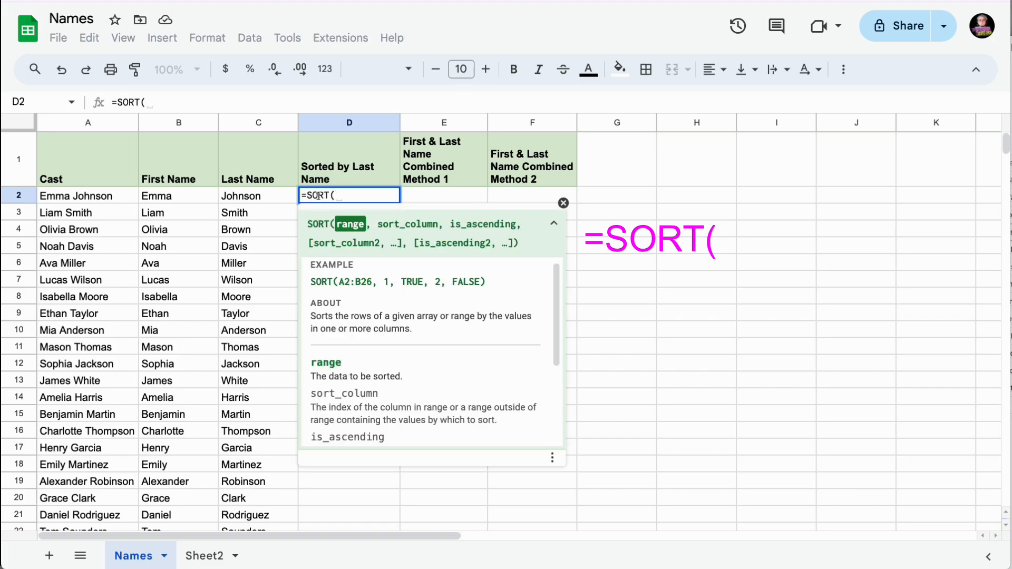
{"action": "left_click", "coordinate": [97, 196]}
{"action": "left_click_drag", "start_coordinate": [97, 196], "coordinate": [258, 298]}
{"action": "scroll", "coordinate": [251, 257], "scroll_direction": "up", "scroll_amount": 2}
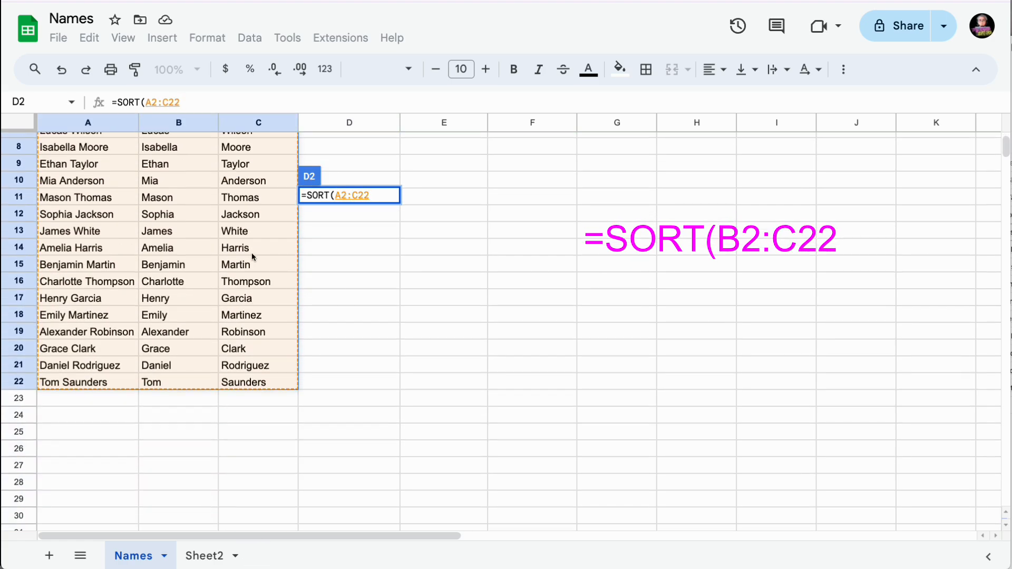
{"action": "scroll", "coordinate": [251, 252], "scroll_direction": "up", "scroll_amount": 3}
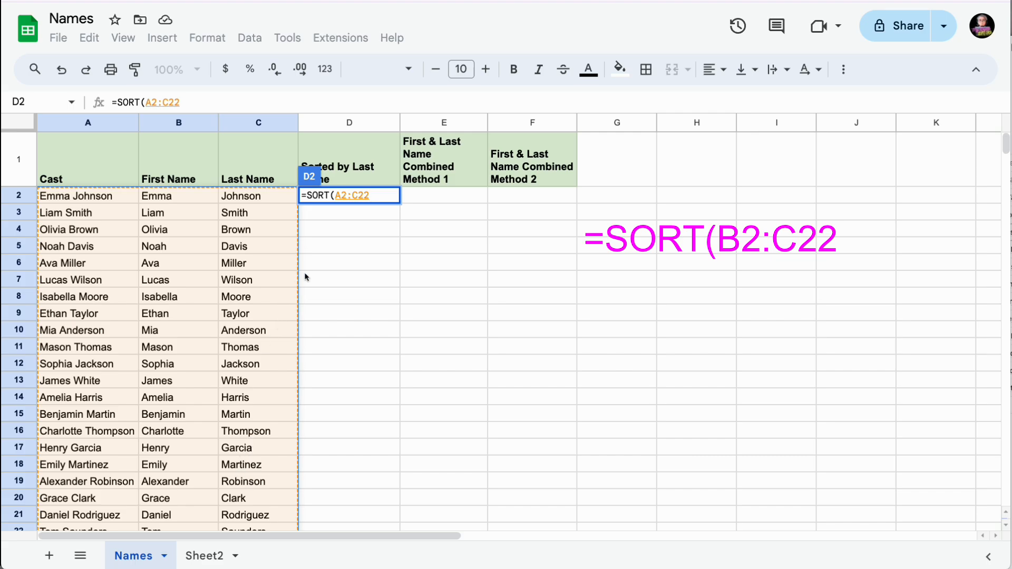
{"action": "type", "text": ","}
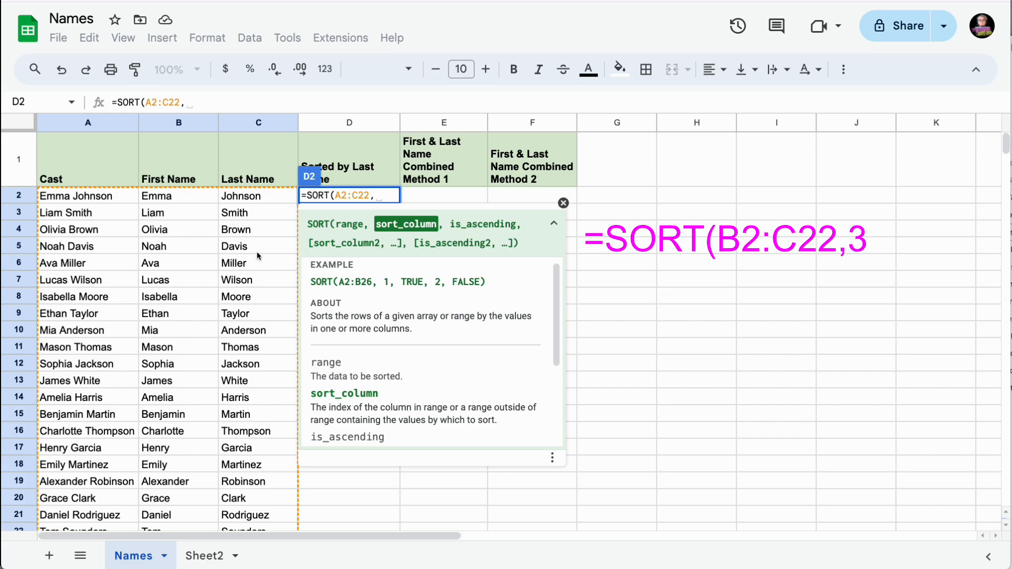
{"action": "type", "text": "3"}
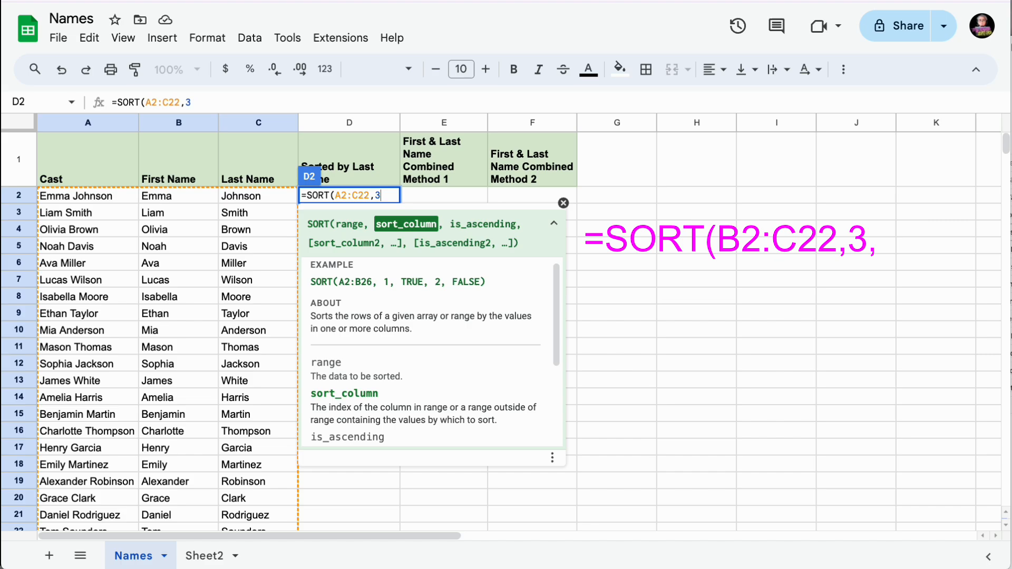
{"action": "type", "text": ","}
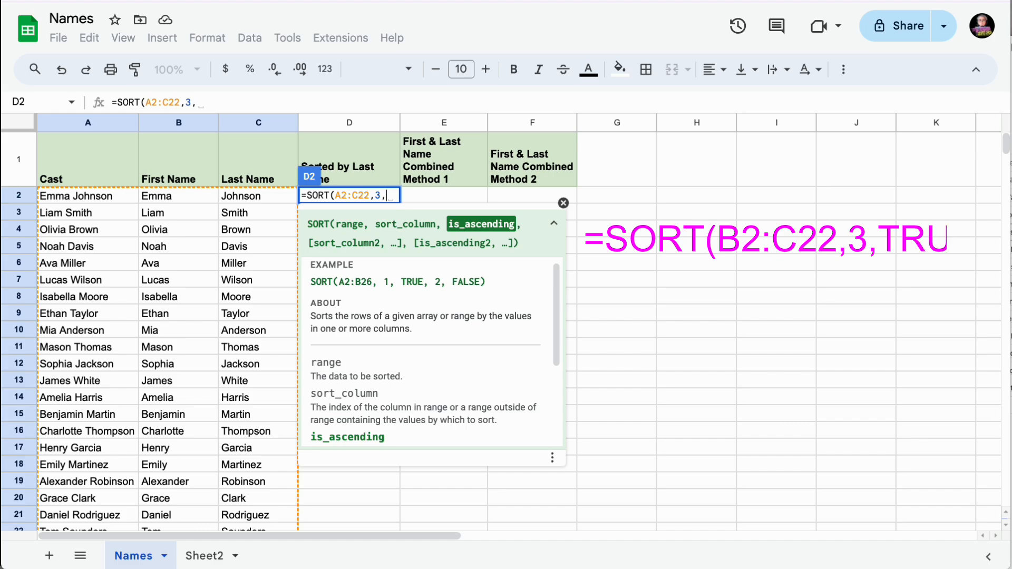
{"action": "type", "text": "True)"}
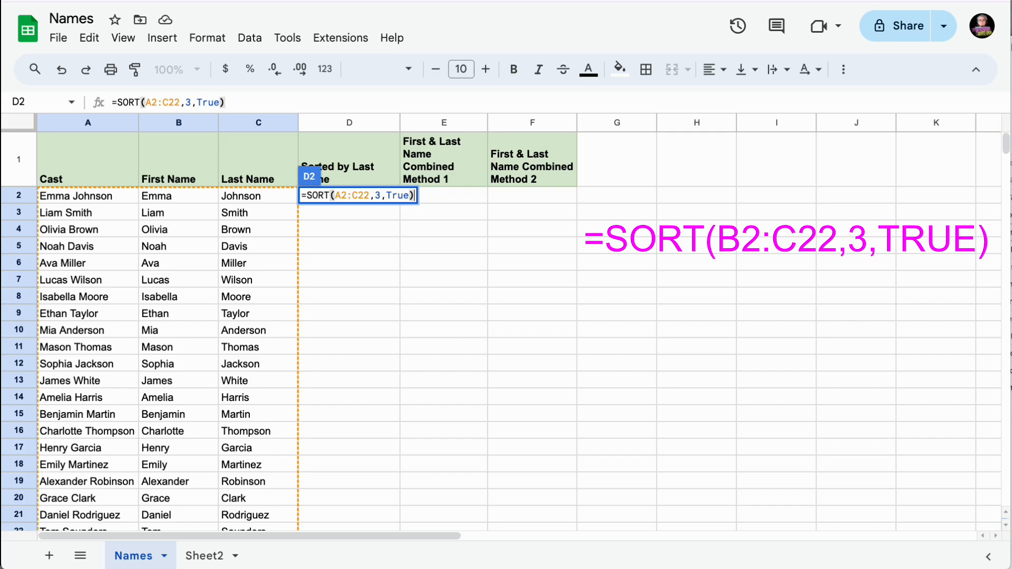
{"action": "left_click", "coordinate": [257, 251]}
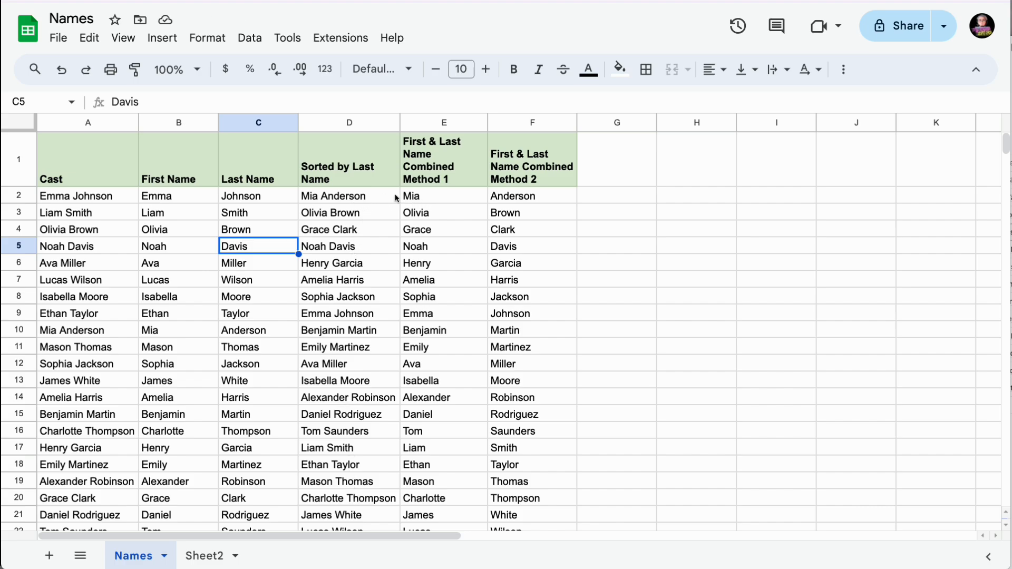
Rewrite D2 as =Index(SORT(A2:C22,3,True),,1) so only the full names remain.
{"action": "left_click", "coordinate": [363, 198]}
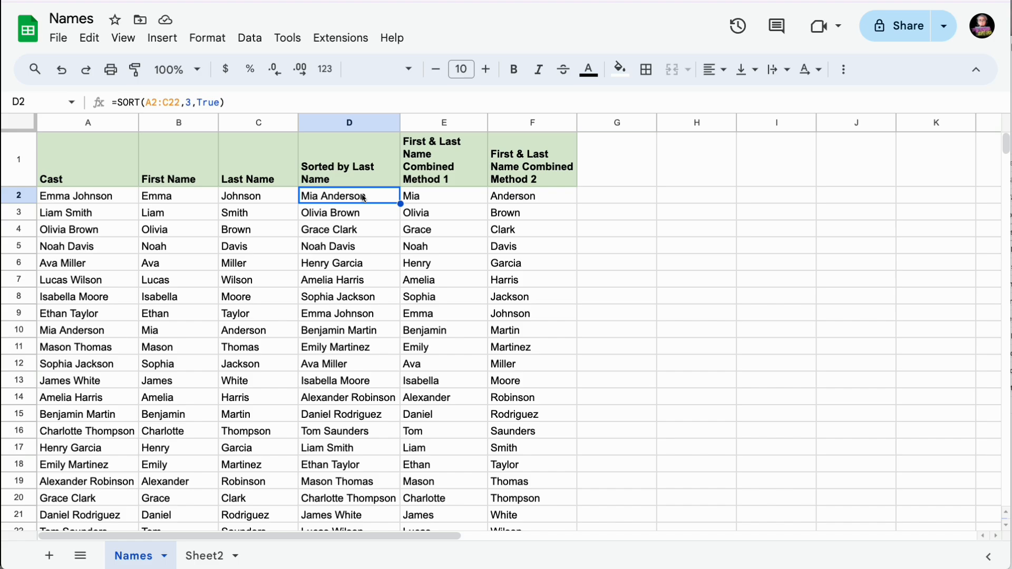
{"action": "double_click", "coordinate": [338, 196]}
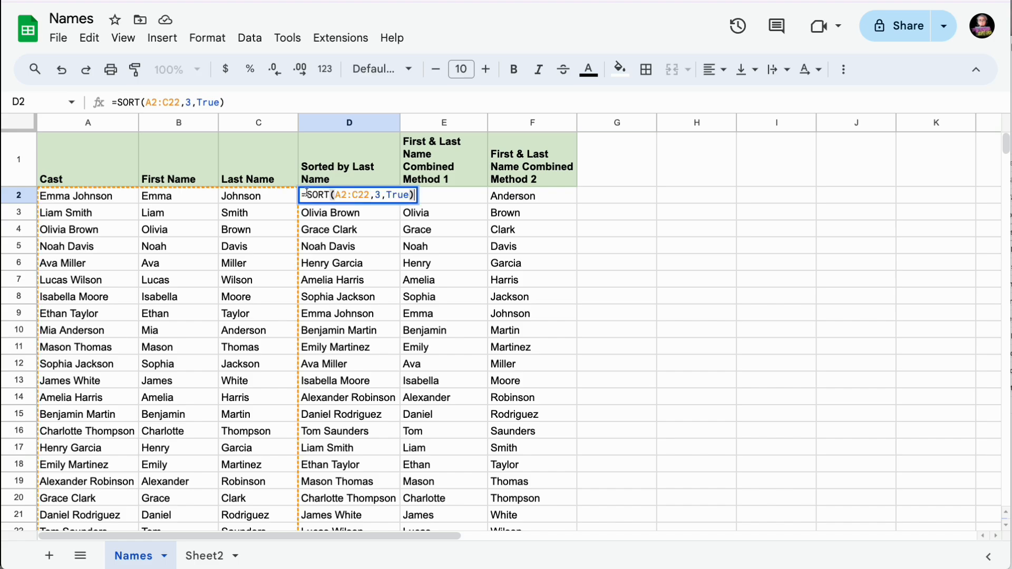
{"action": "left_click", "coordinate": [306, 194]}
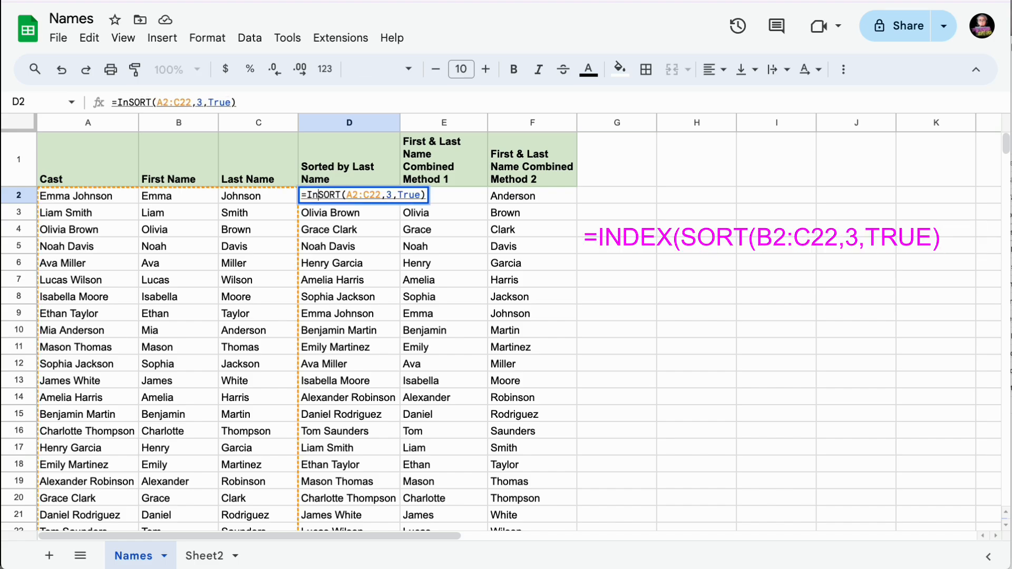
{"action": "type", "text": "Index("}
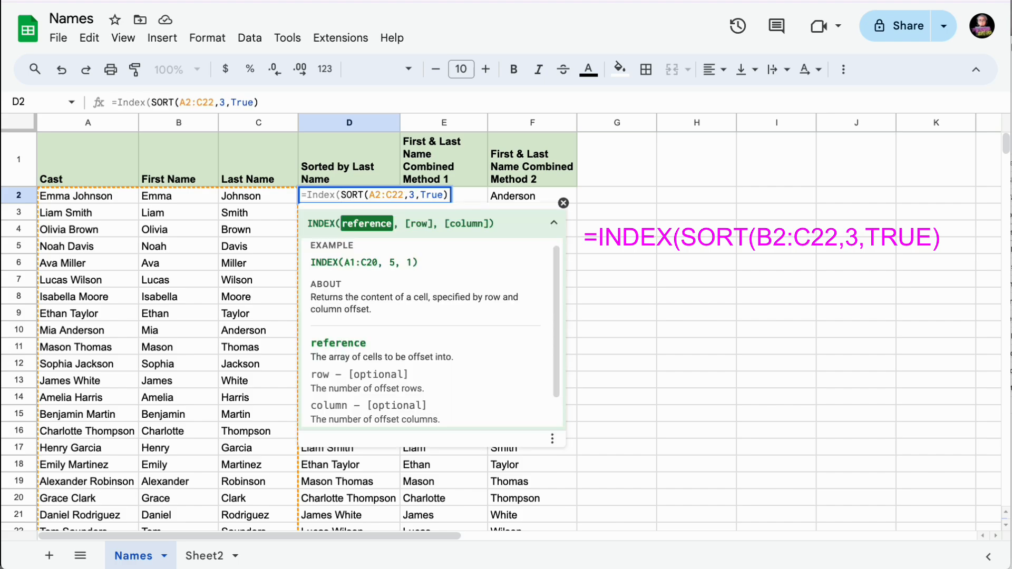
{"action": "left_click", "coordinate": [267, 102]}
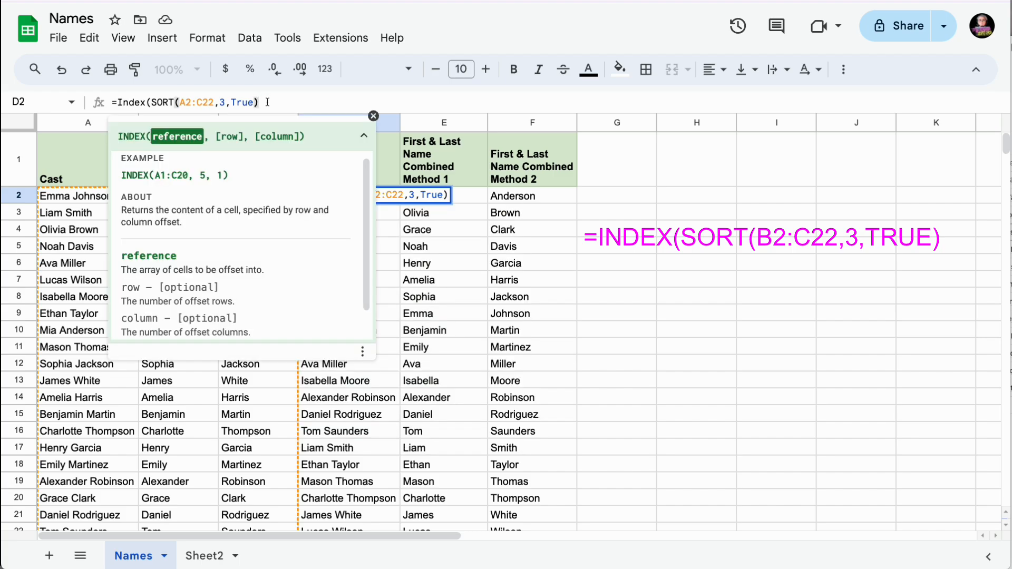
{"action": "type", "text": ","}
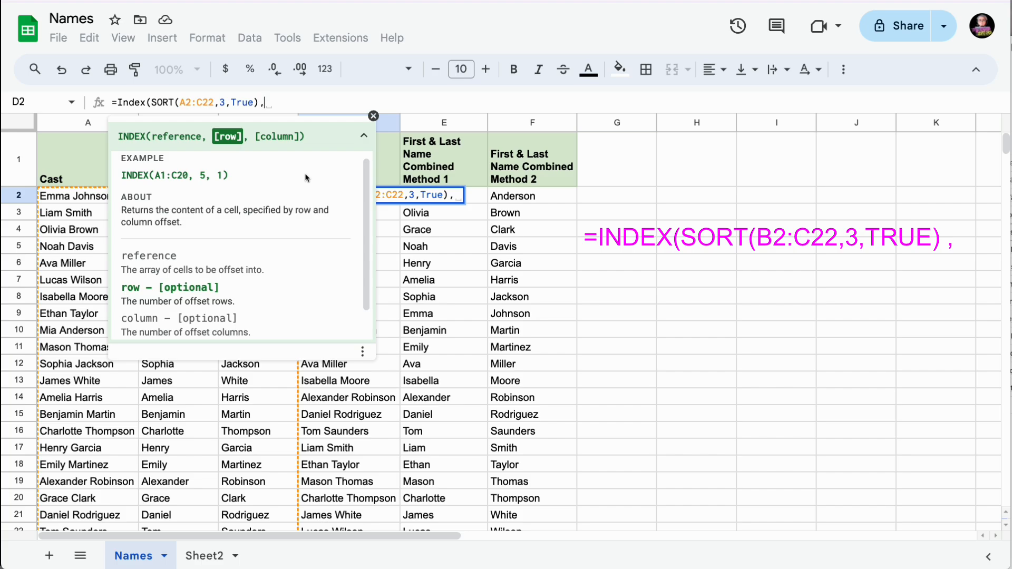
{"action": "type", "text": ","}
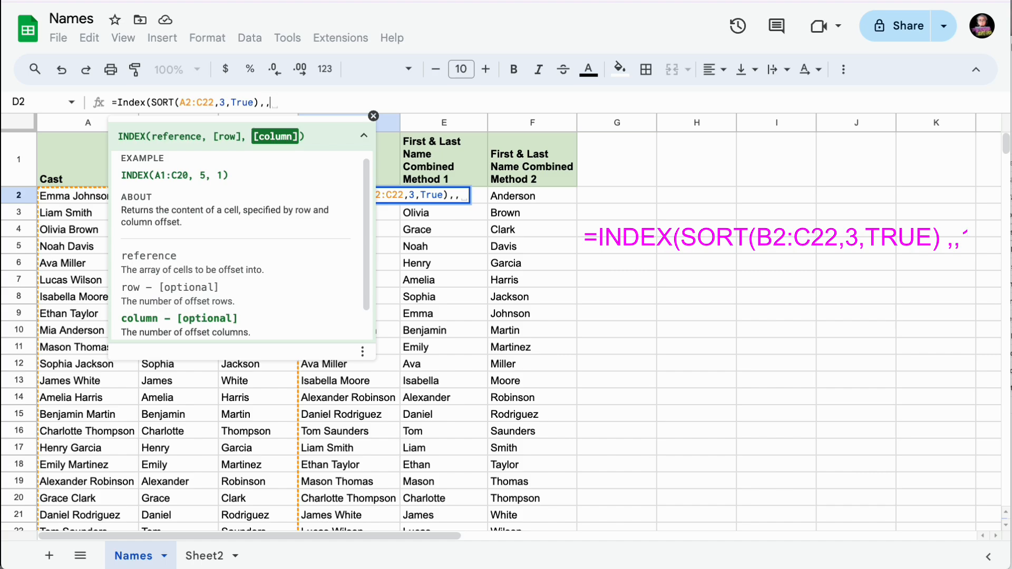
{"action": "type", "text": "1"}
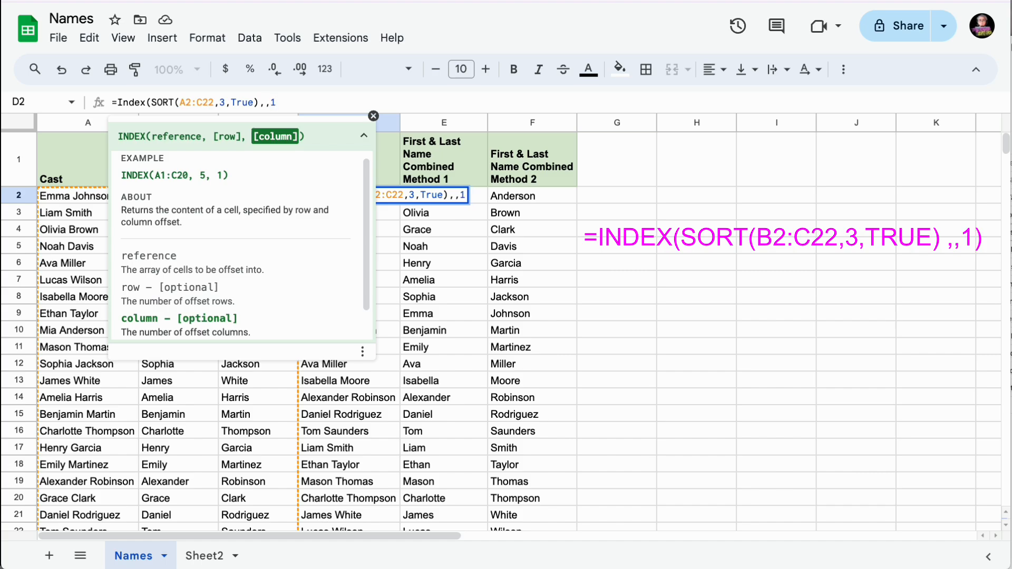
{"action": "type", "text": ")"}
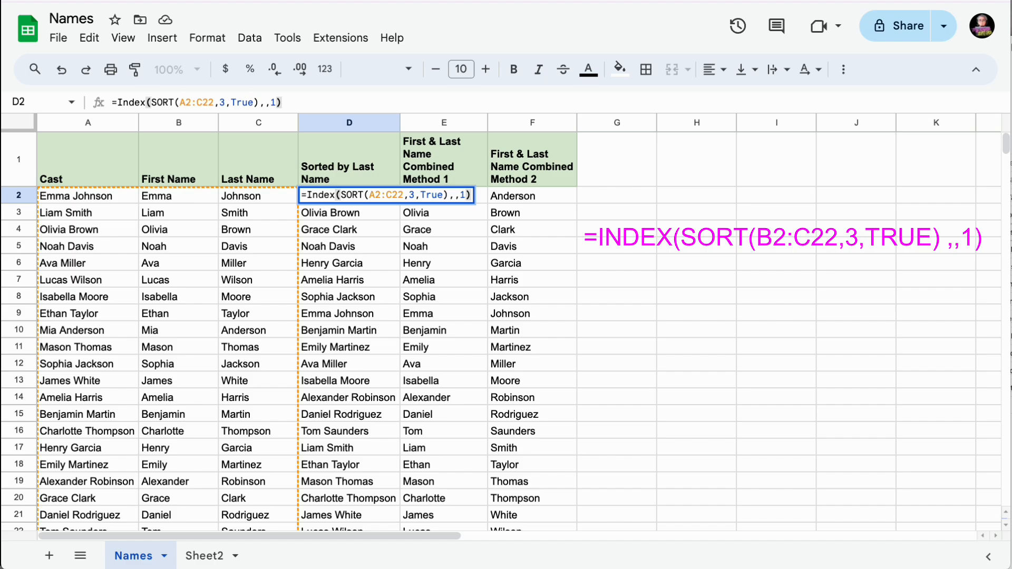
{"action": "key", "text": "Return"}
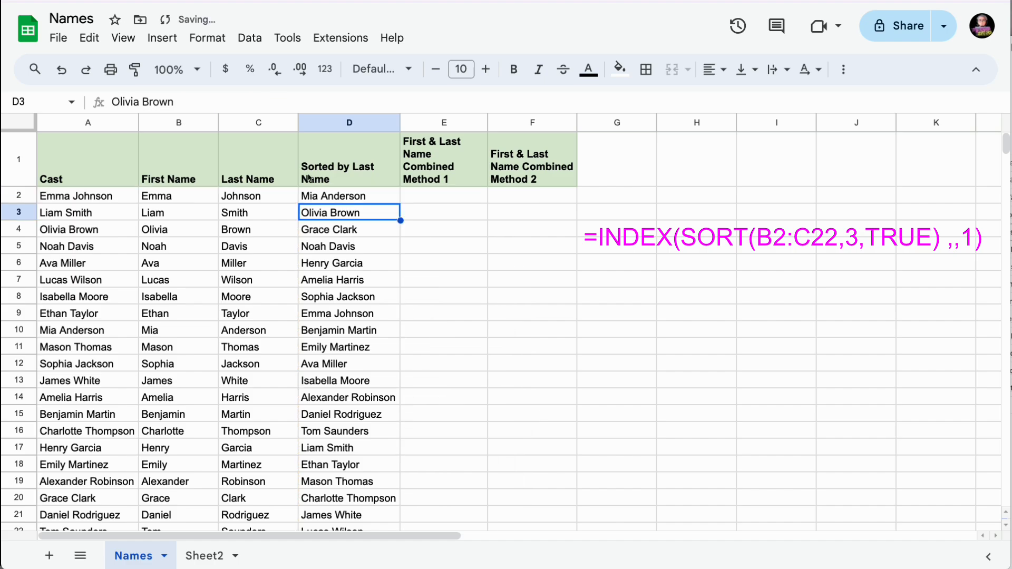
Copy the sorted names in D2:D22.
{"action": "left_click", "coordinate": [359, 199]}
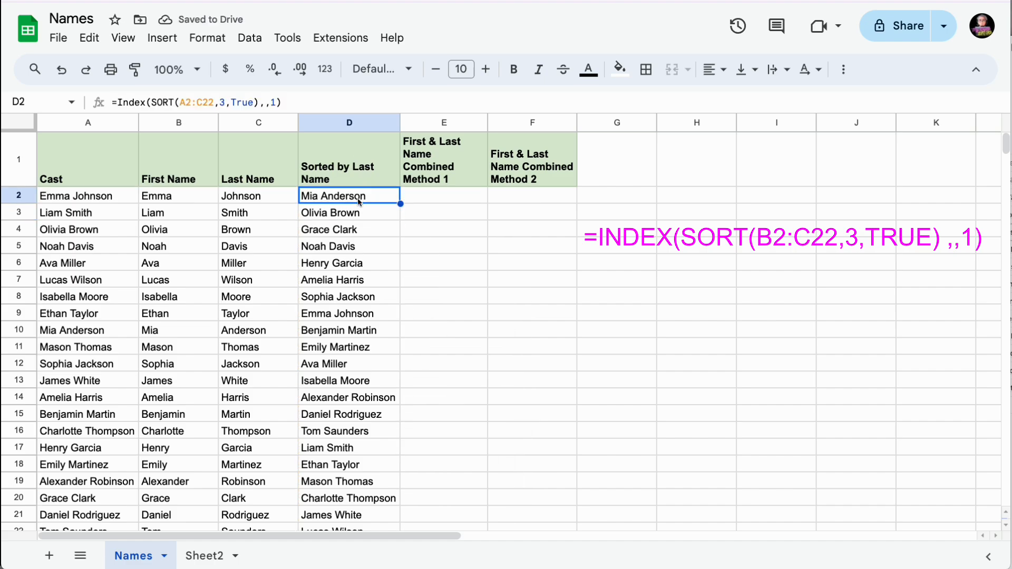
{"action": "left_click_drag", "start_coordinate": [358, 201], "coordinate": [350, 459]}
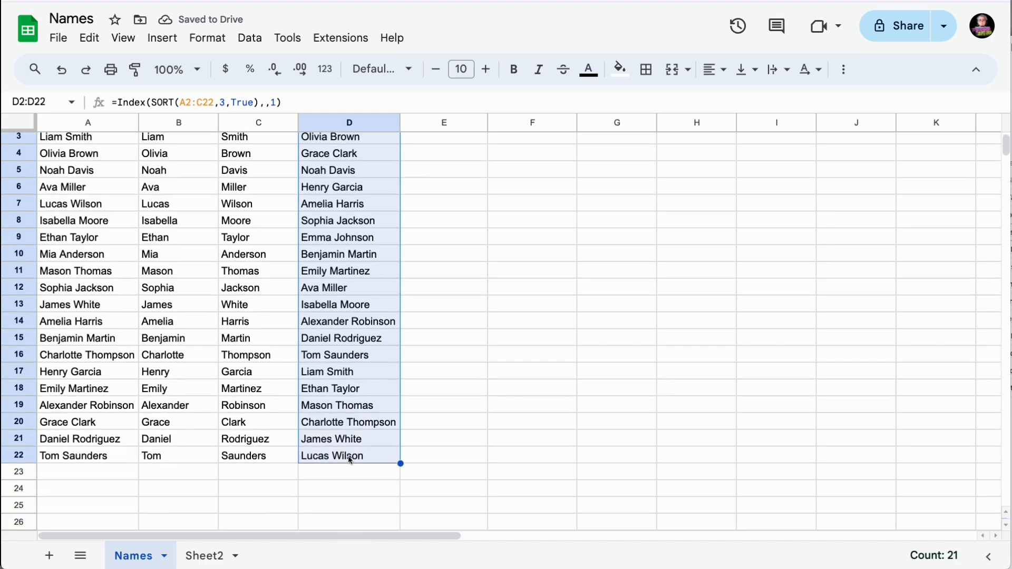
{"action": "key", "text": "ctrl+c"}
{"action": "scroll", "coordinate": [388, 414], "scroll_direction": "up", "scroll_amount": 2}
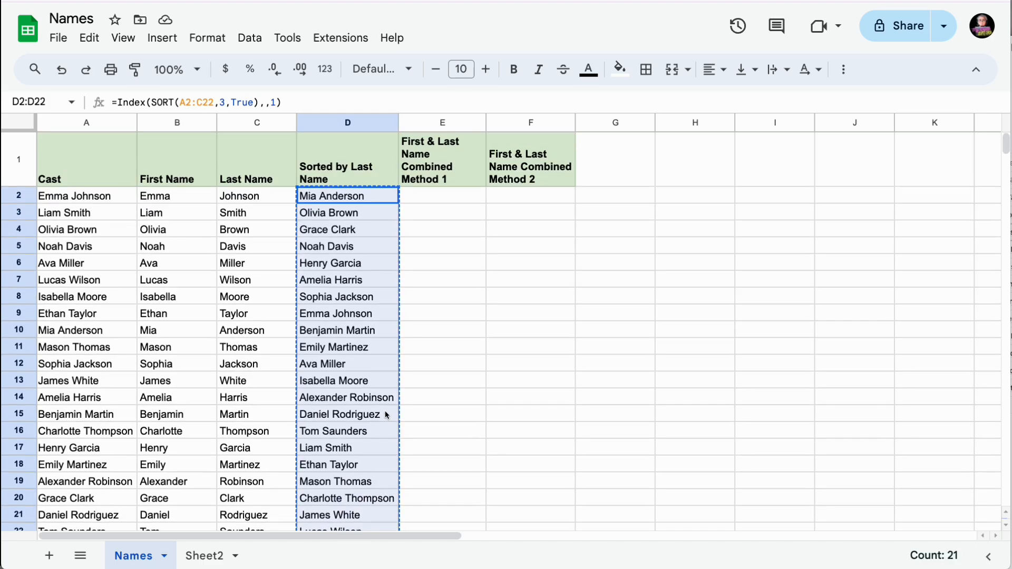
Paste the copied names into H2 as values only.
{"action": "left_click", "coordinate": [692, 200]}
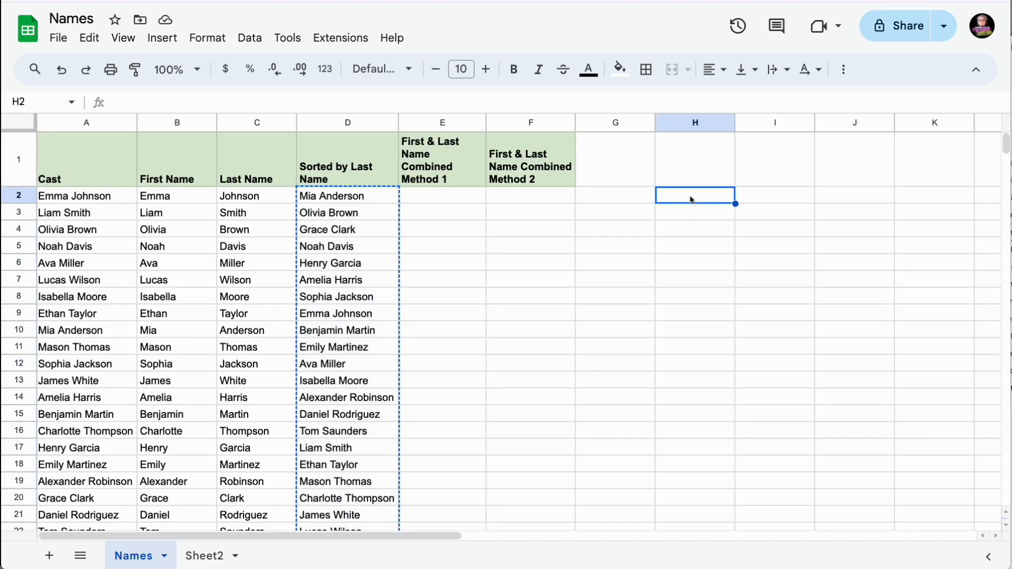
{"action": "left_click", "coordinate": [98, 42]}
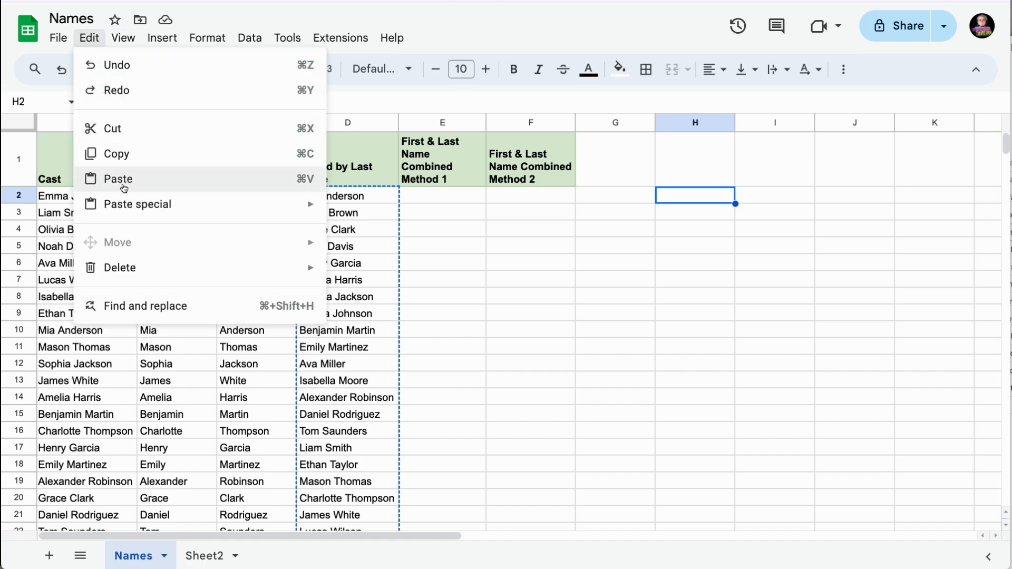
{"action": "mouse_move", "coordinate": [131, 210]}
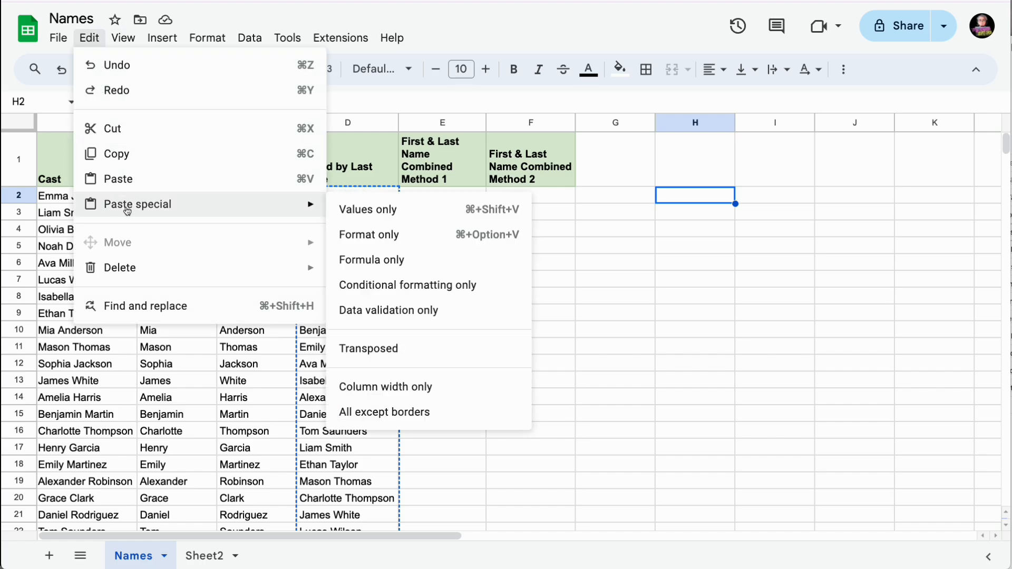
{"action": "left_click", "coordinate": [401, 213]}
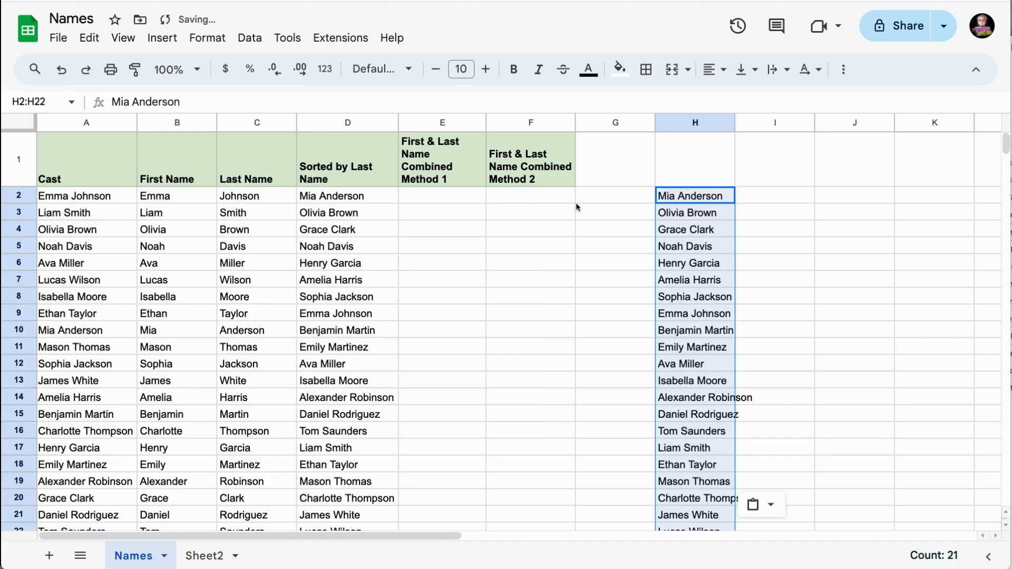
{"action": "left_click", "coordinate": [690, 199]}
{"action": "left_click", "coordinate": [697, 235]}
{"action": "left_click", "coordinate": [690, 219]}
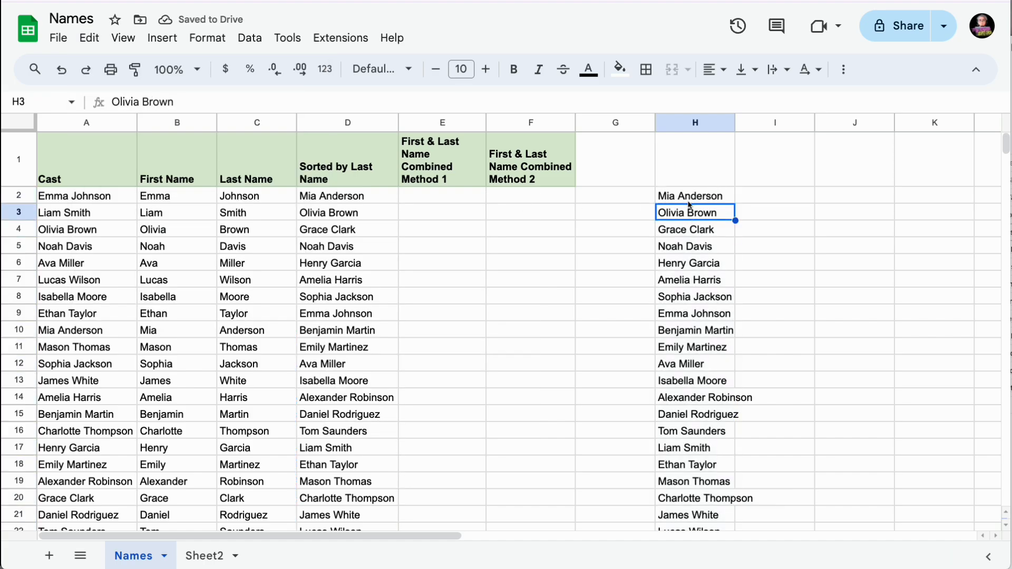
{"action": "left_click", "coordinate": [686, 201]}
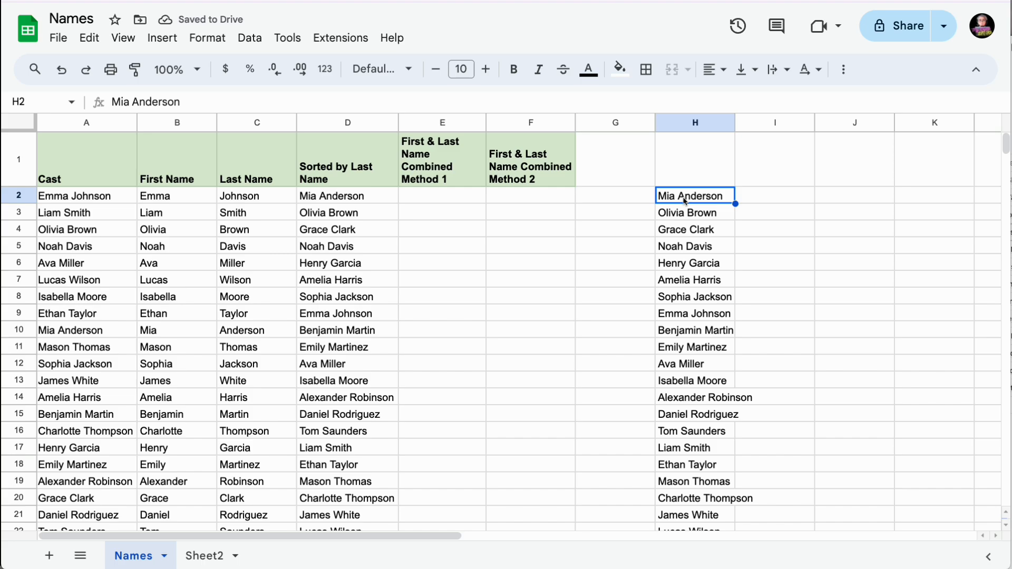